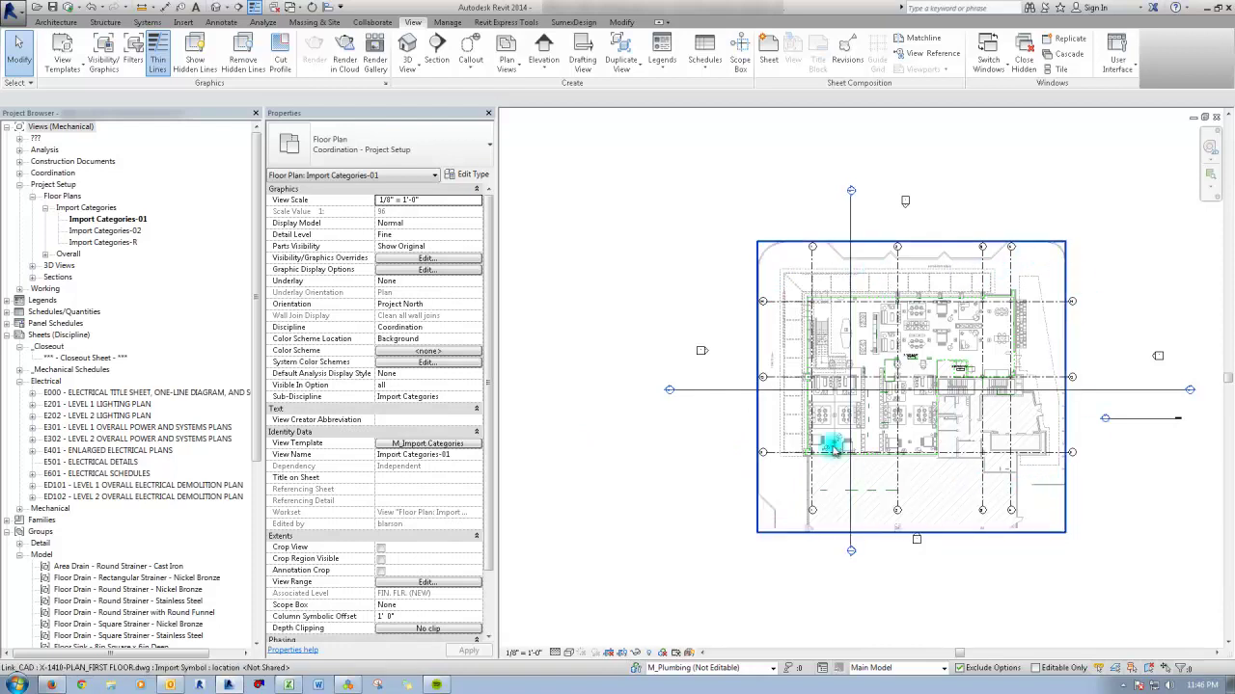
Step: Compare how the hydronic and HVAC+Hydronic view templates include V/G Overrides Import, starting from the Import Categories-01 view's assigned template
{"action": "left_click", "coordinate": [408, 443]}
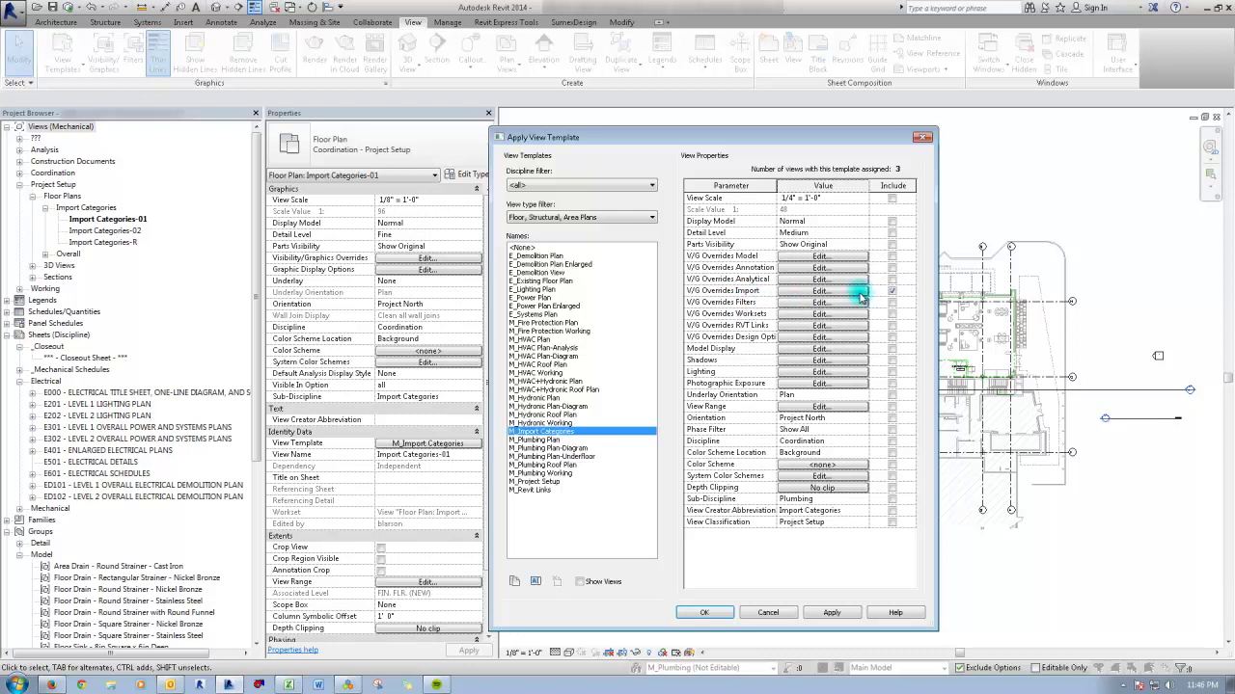
{"action": "left_click", "coordinate": [556, 415]}
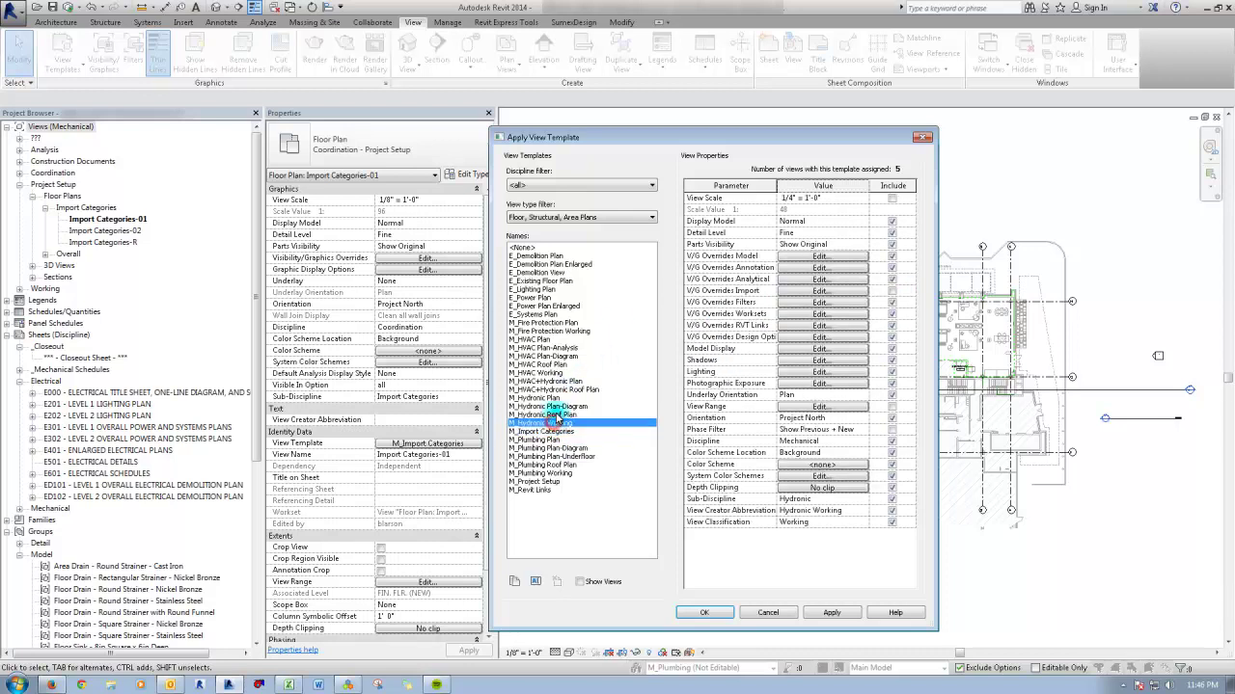
{"action": "left_click", "coordinate": [554, 391]}
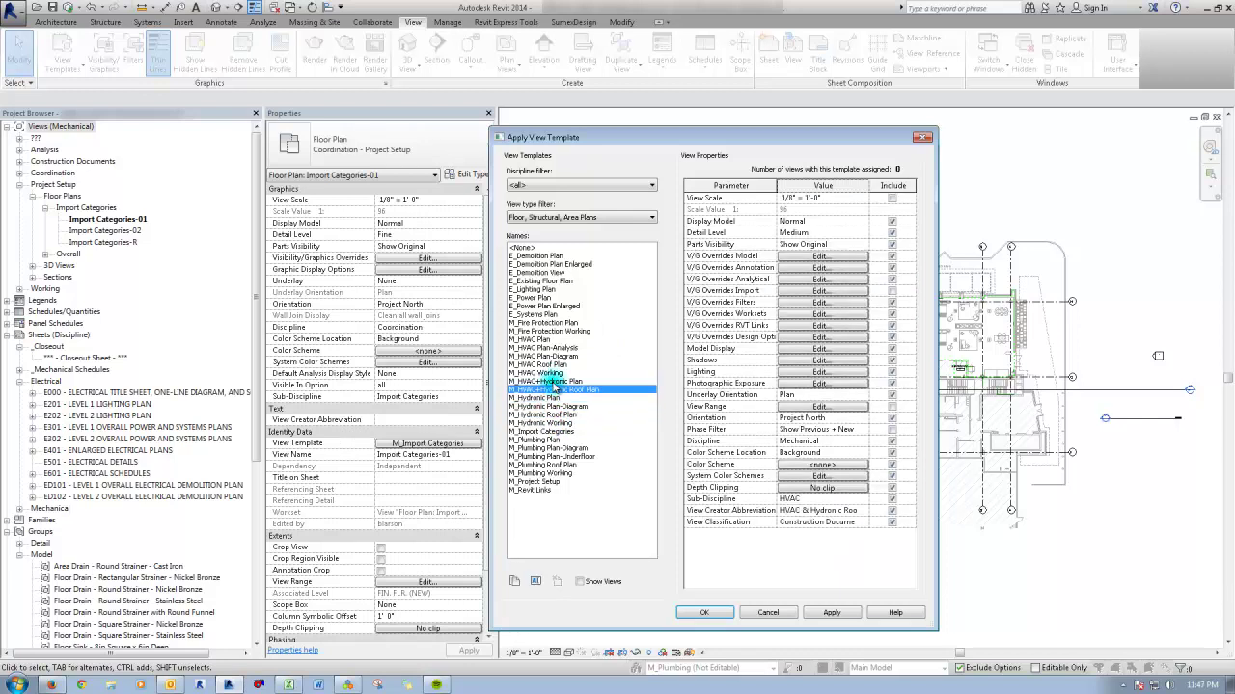
{"action": "left_click", "coordinate": [554, 382]}
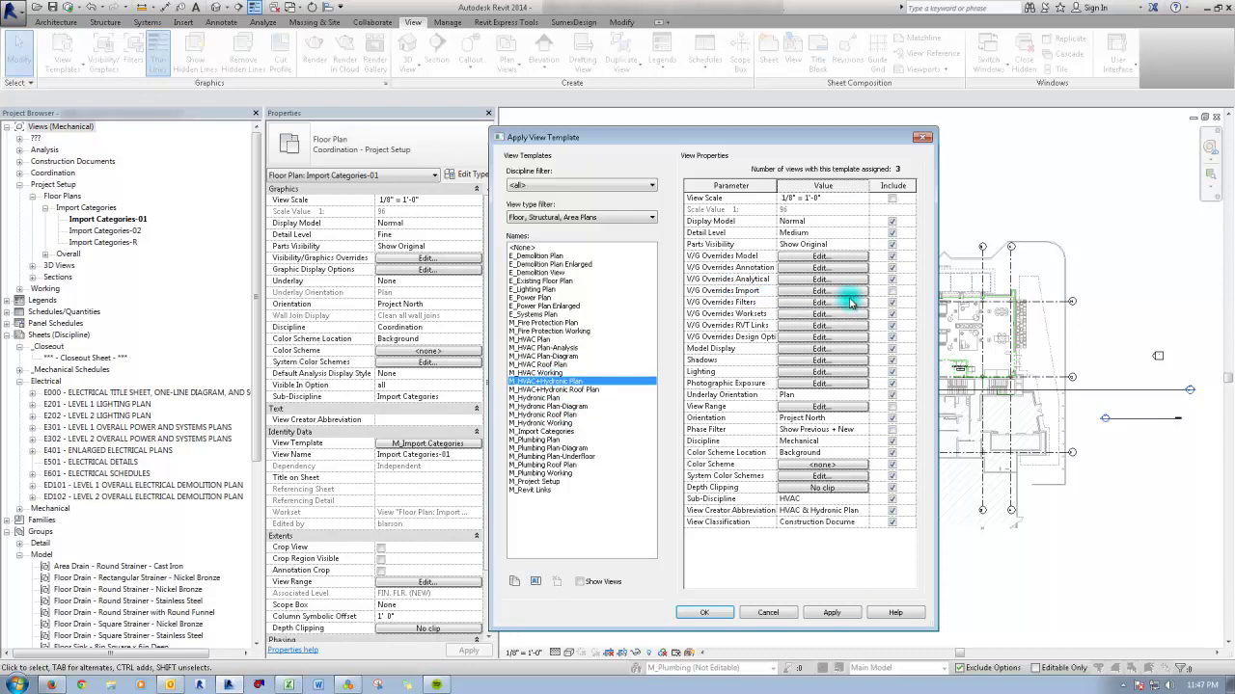
{"action": "left_click", "coordinate": [892, 290]}
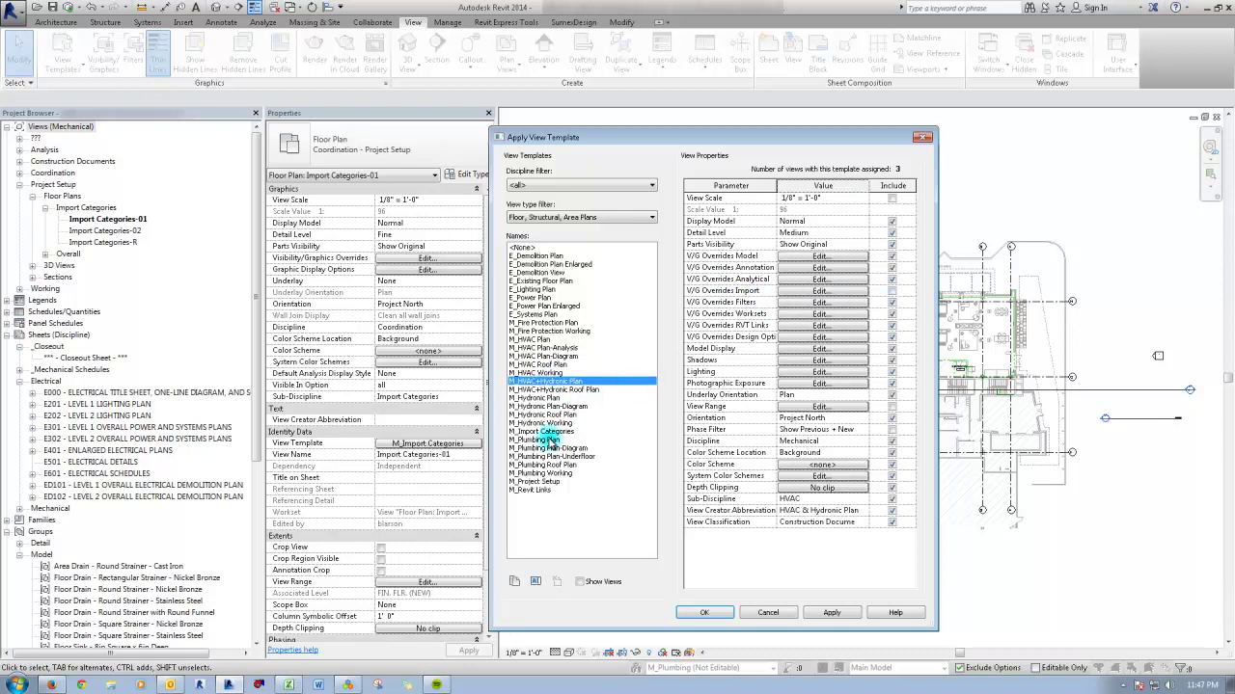
Step: In the M_Import Categories view template, hide the SP-CURB and SP-CURB-BACK layers of X-1410-PLAN_FIRST FLOOR.dwg
{"action": "left_click", "coordinate": [550, 432]}
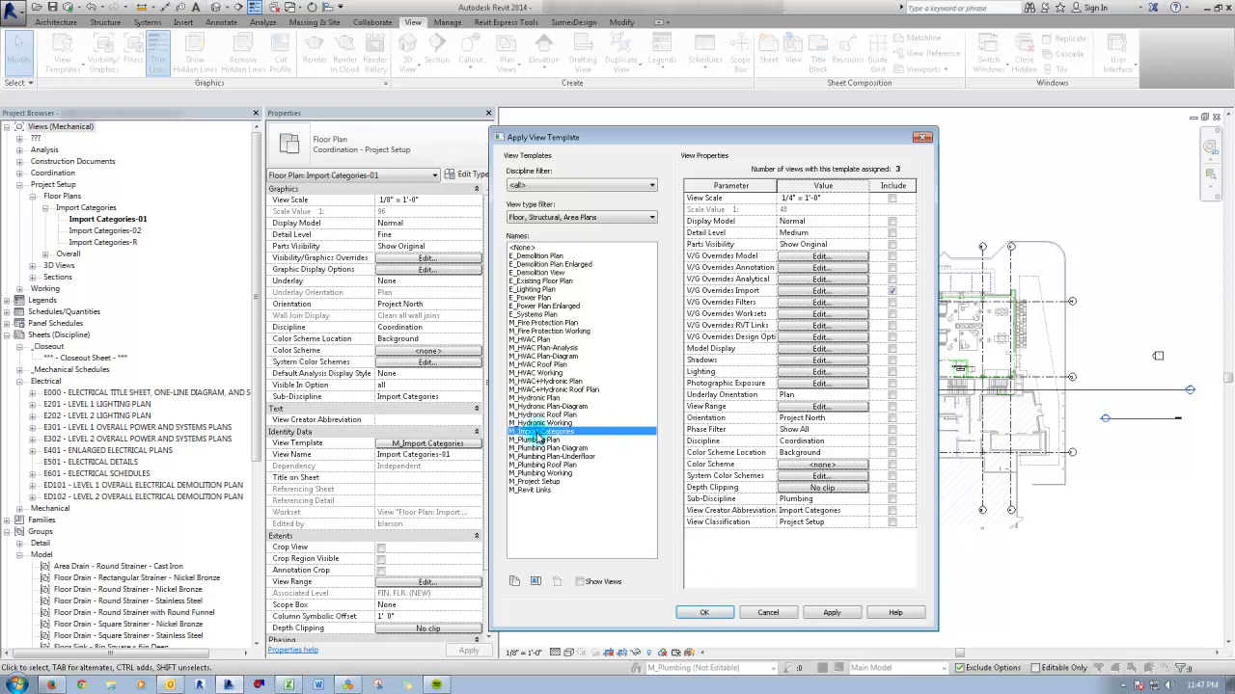
{"action": "left_click", "coordinate": [821, 291]}
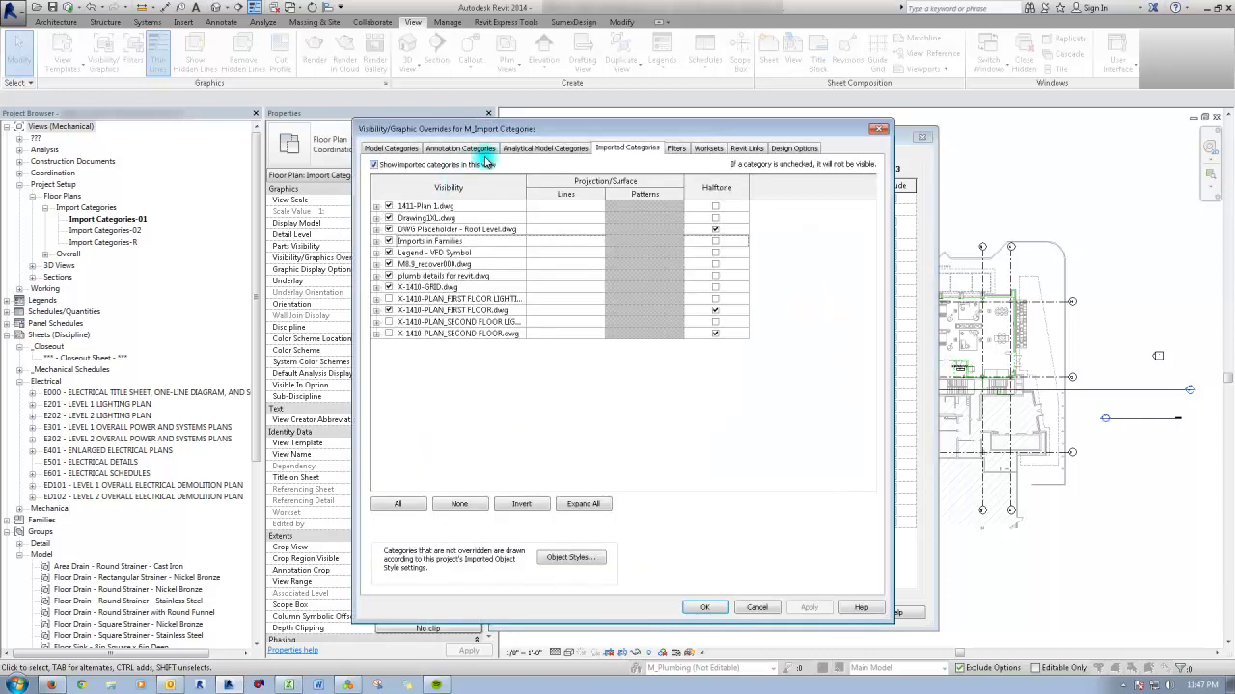
{"action": "left_click", "coordinate": [377, 312]}
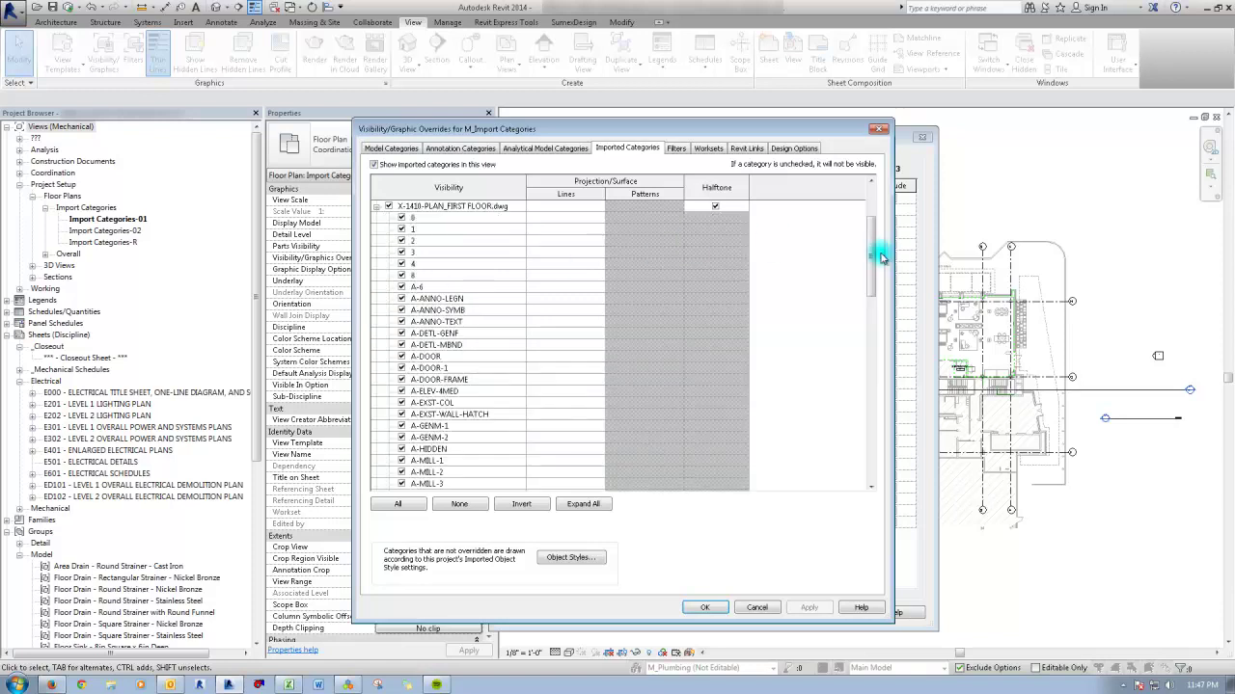
{"action": "left_click_drag", "start_coordinate": [869, 243], "coordinate": [871, 454]}
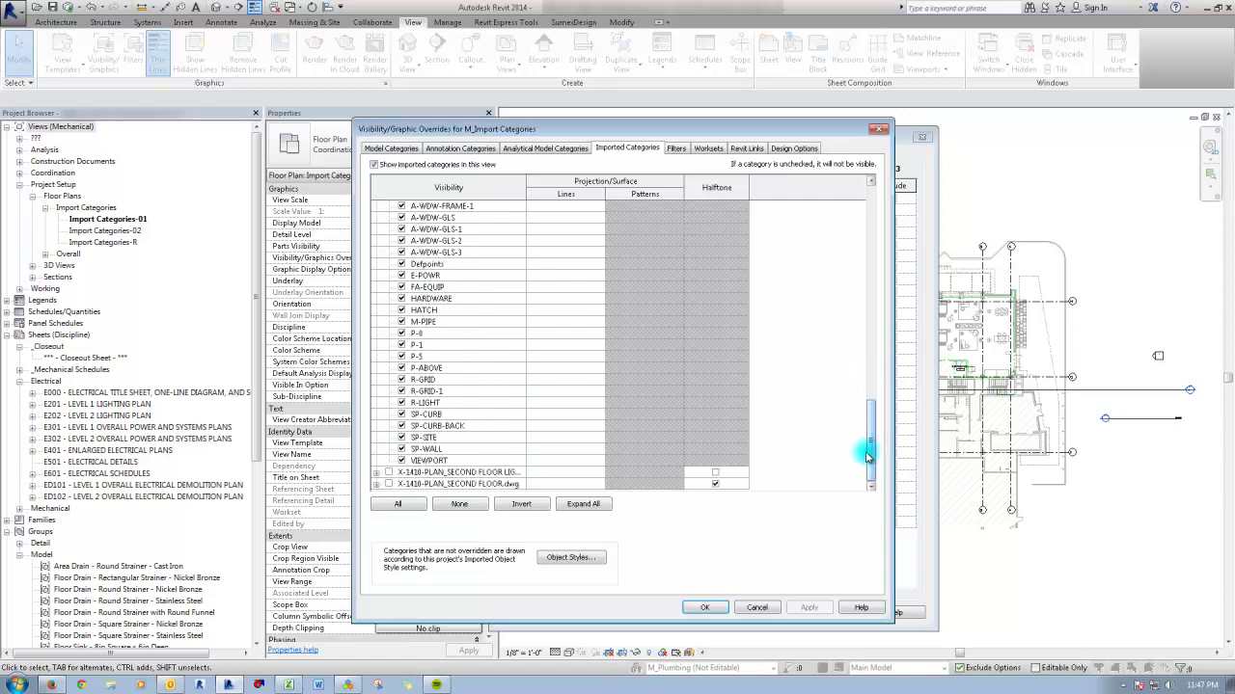
{"action": "left_click", "coordinate": [401, 414]}
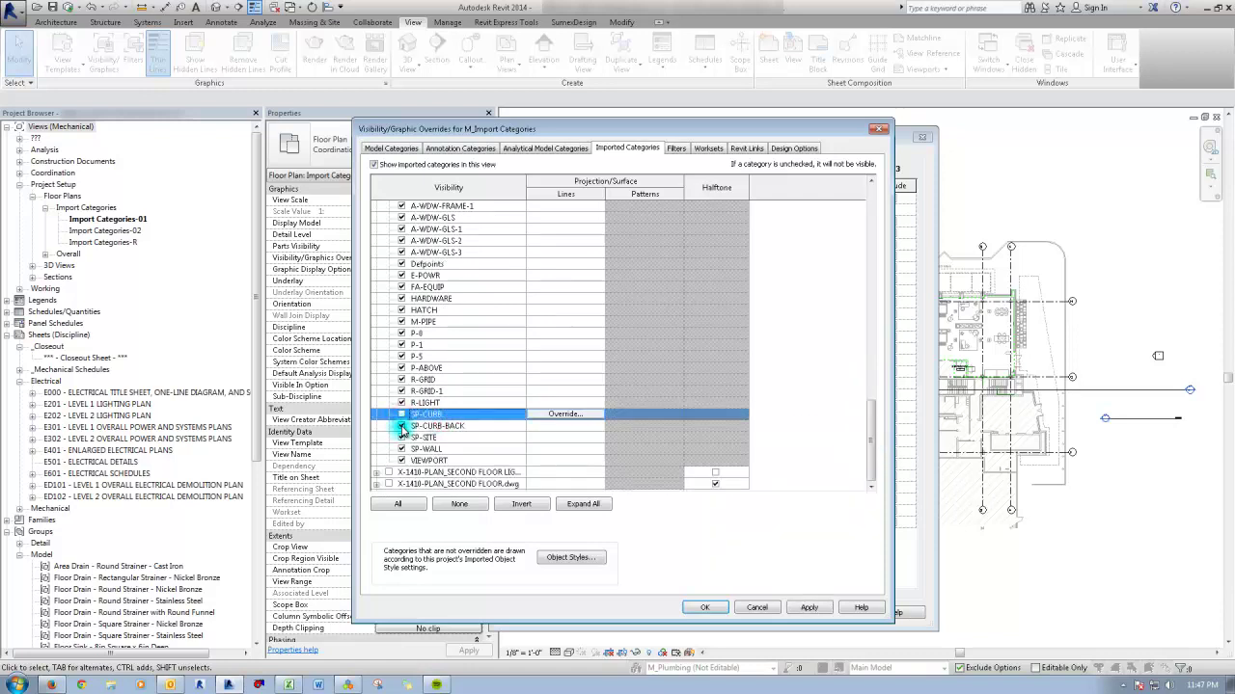
{"action": "left_click", "coordinate": [402, 428]}
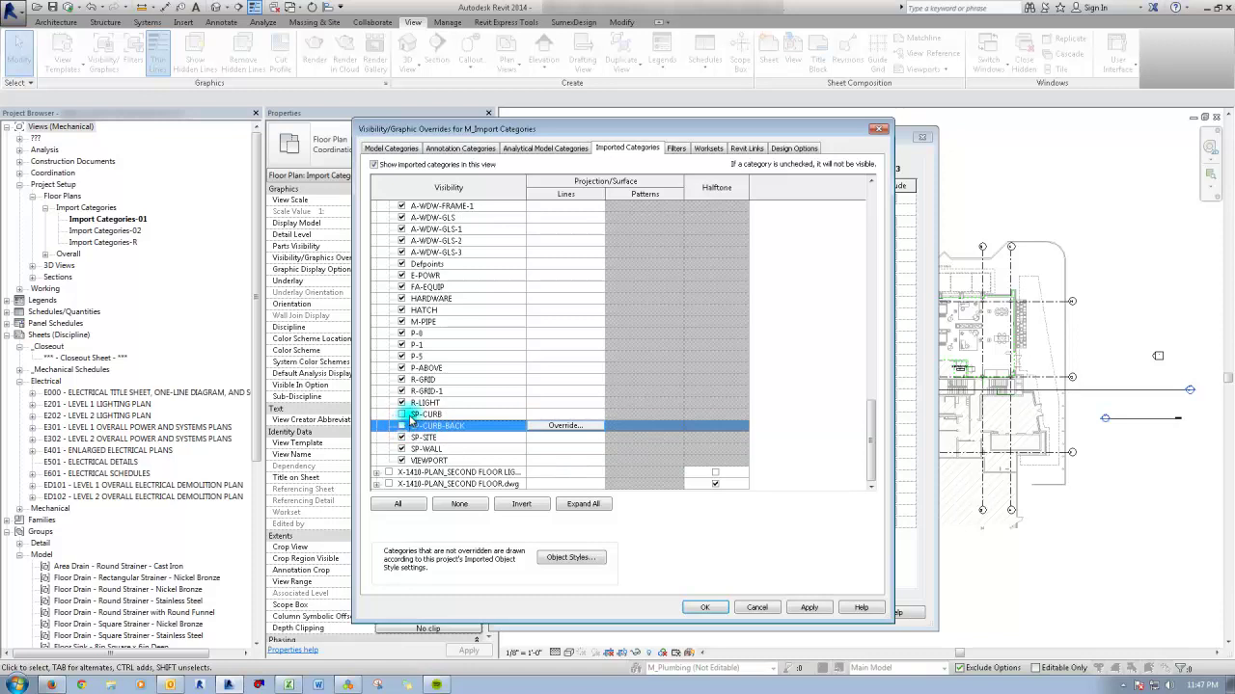
{"action": "left_click", "coordinate": [707, 609]}
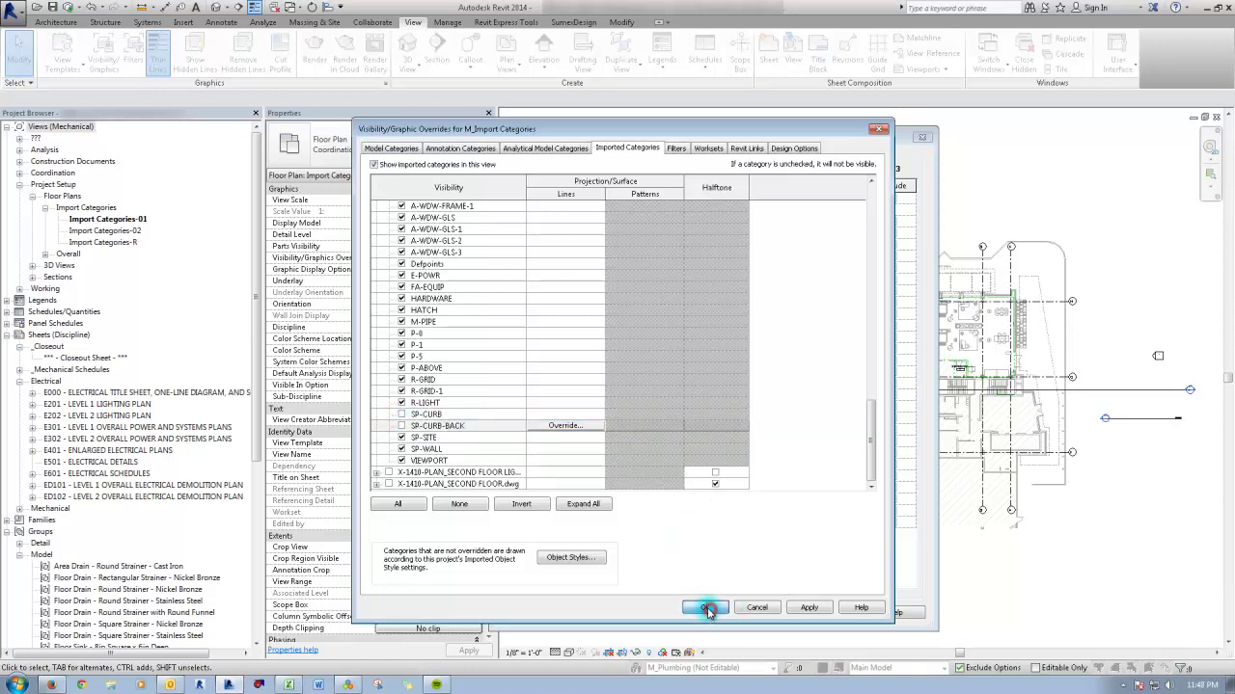
{"action": "left_click", "coordinate": [707, 613]}
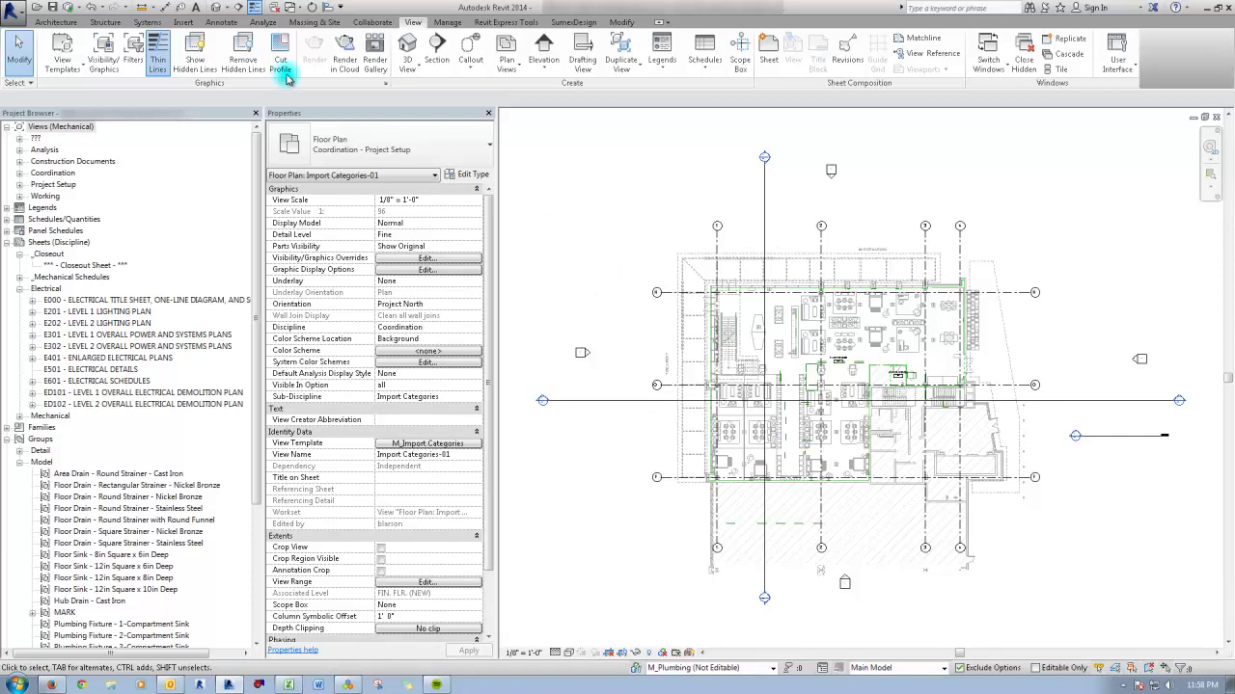
Step: Change the browser organization of the project views to Import Categies View Updates
{"action": "left_click", "coordinate": [33, 129]}
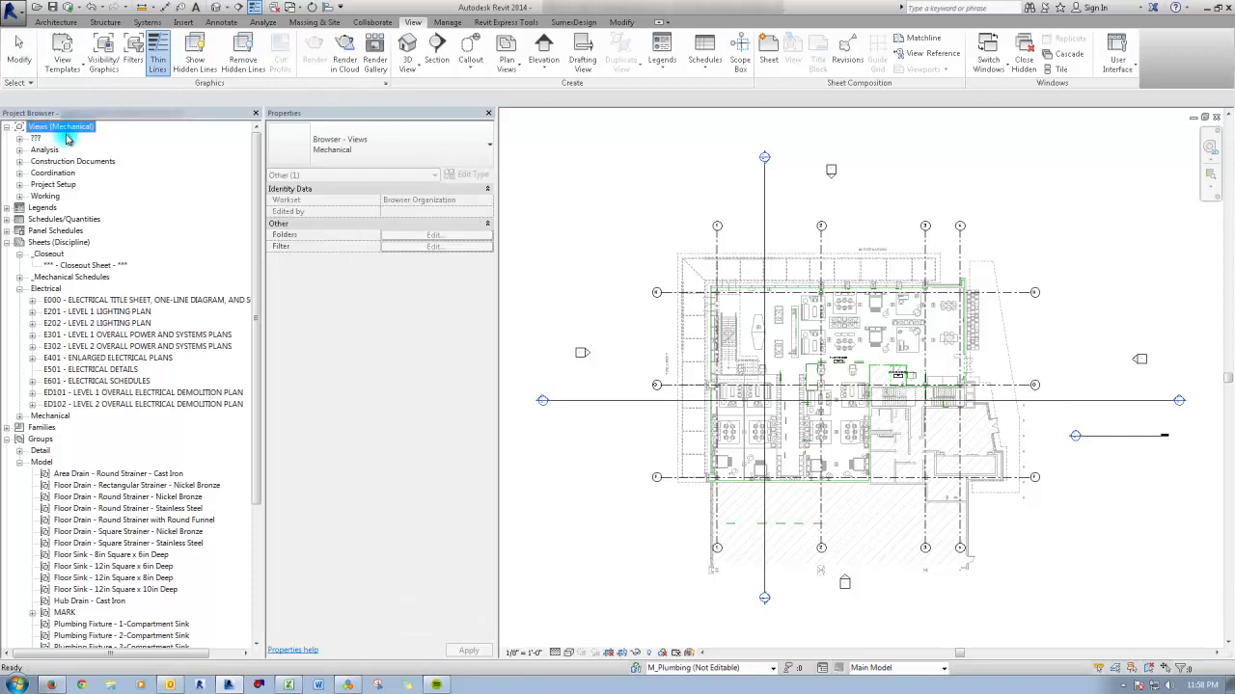
{"action": "left_click", "coordinate": [355, 150]}
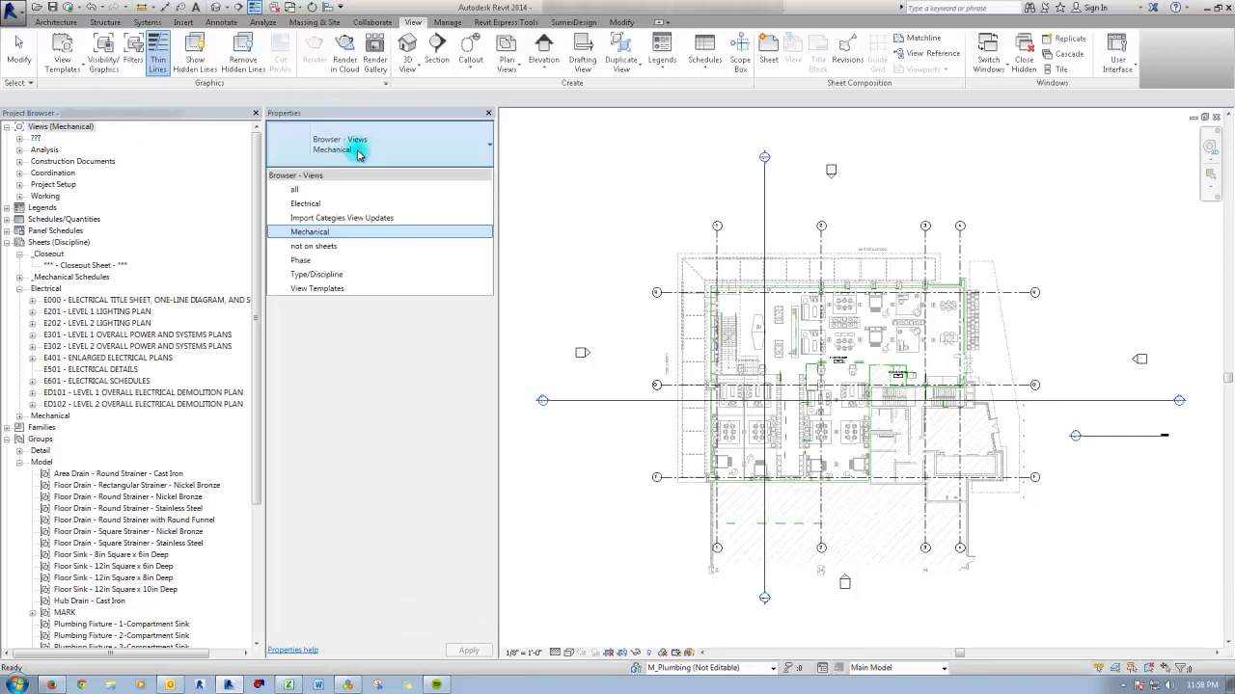
{"action": "left_click", "coordinate": [355, 220]}
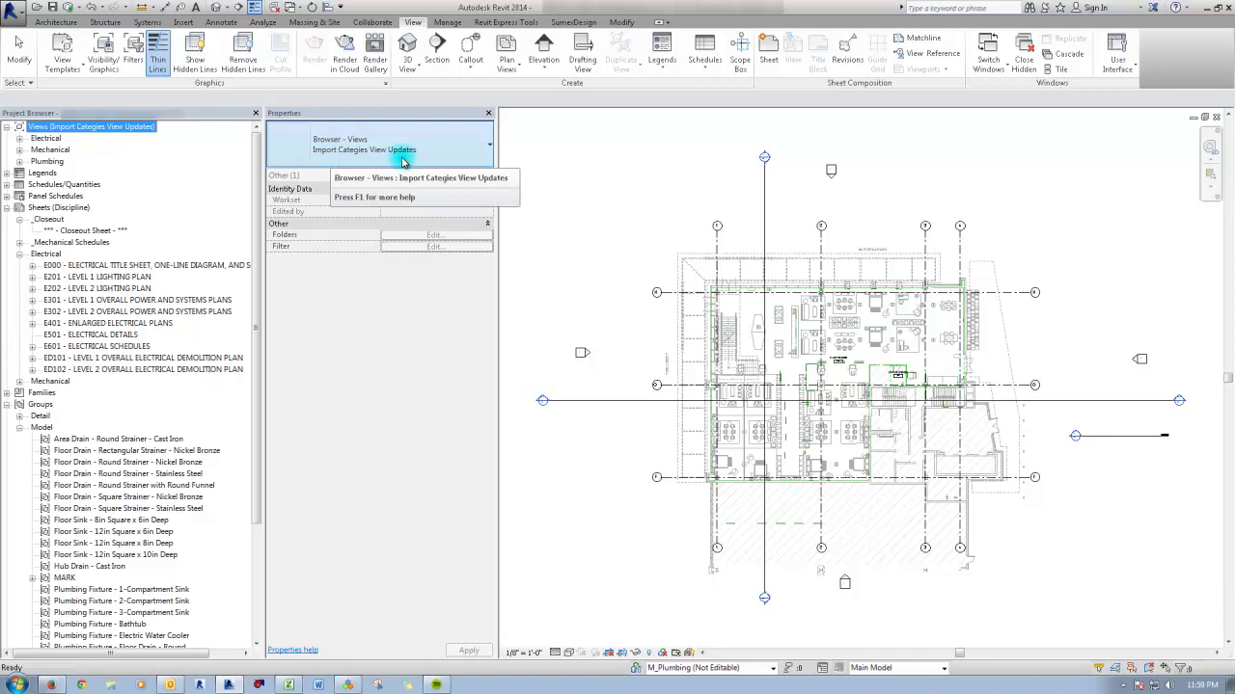
Step: Apply the M_Import Categories template properties to all Mechanical floor plan views, accepting partial application and skipping synchronization with central
{"action": "left_click", "coordinate": [19, 149]}
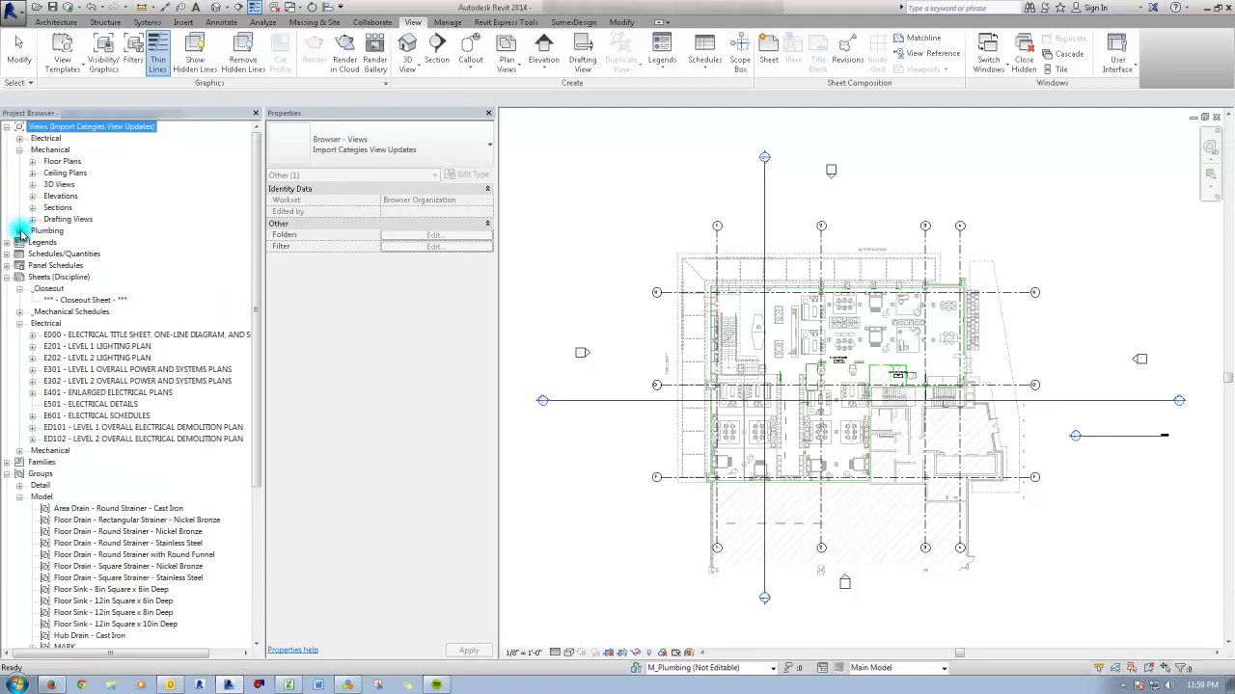
{"action": "left_click", "coordinate": [32, 161]}
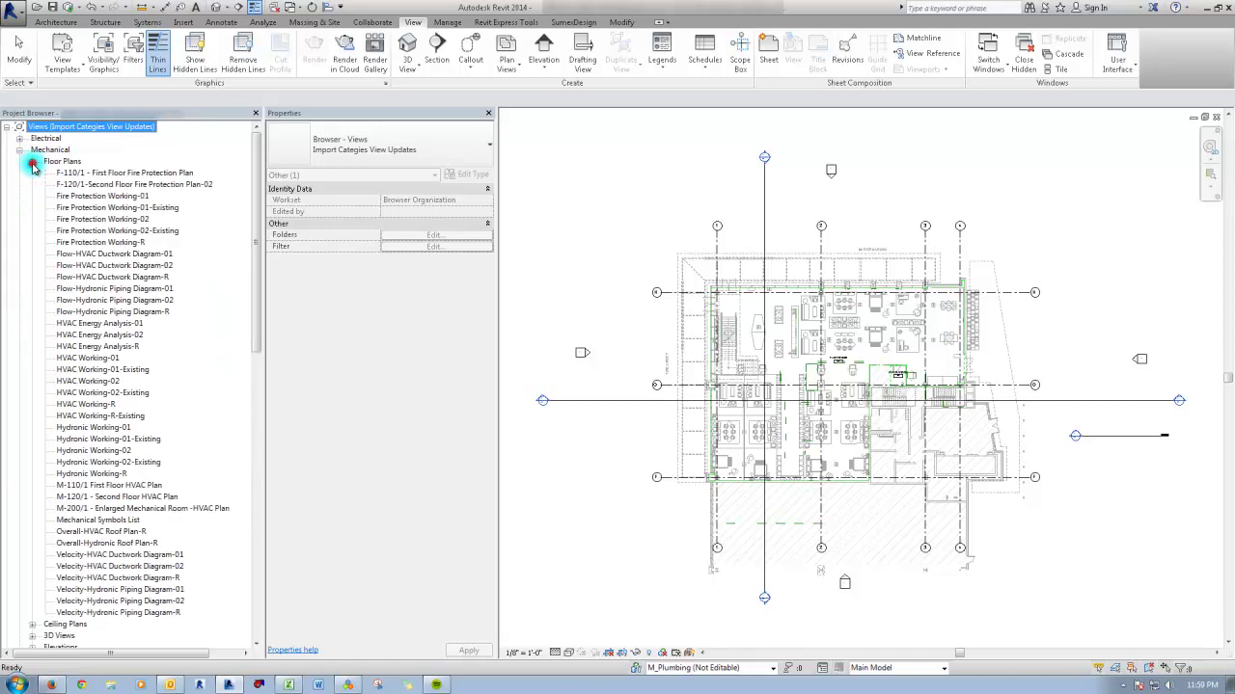
{"action": "left_click", "coordinate": [83, 175]}
{"action": "left_click", "coordinate": [92, 612], "text": "shift"}
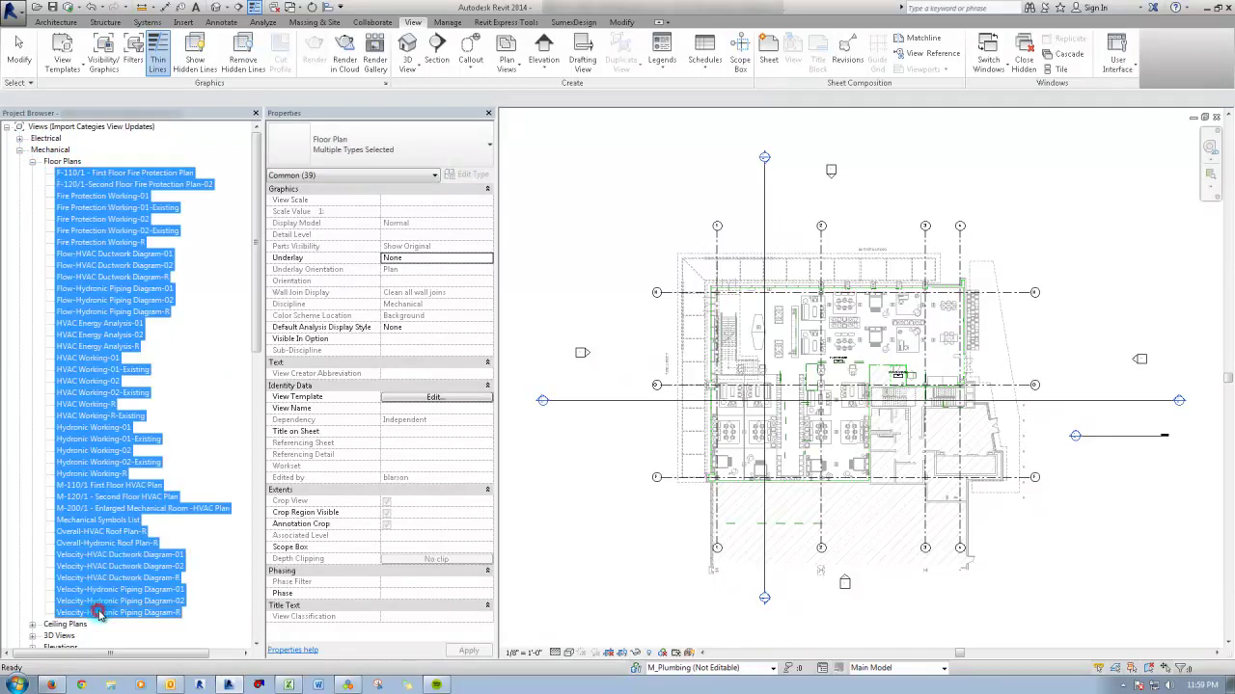
{"action": "left_click", "coordinate": [62, 68]}
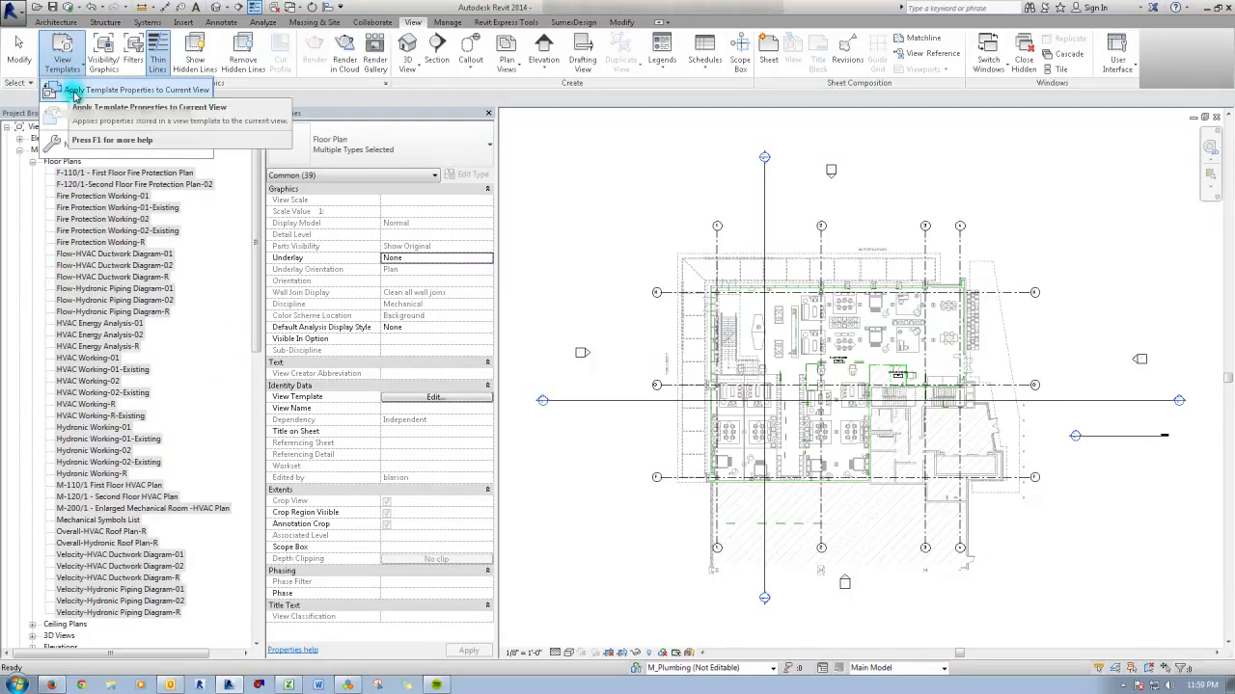
{"action": "left_click", "coordinate": [171, 92]}
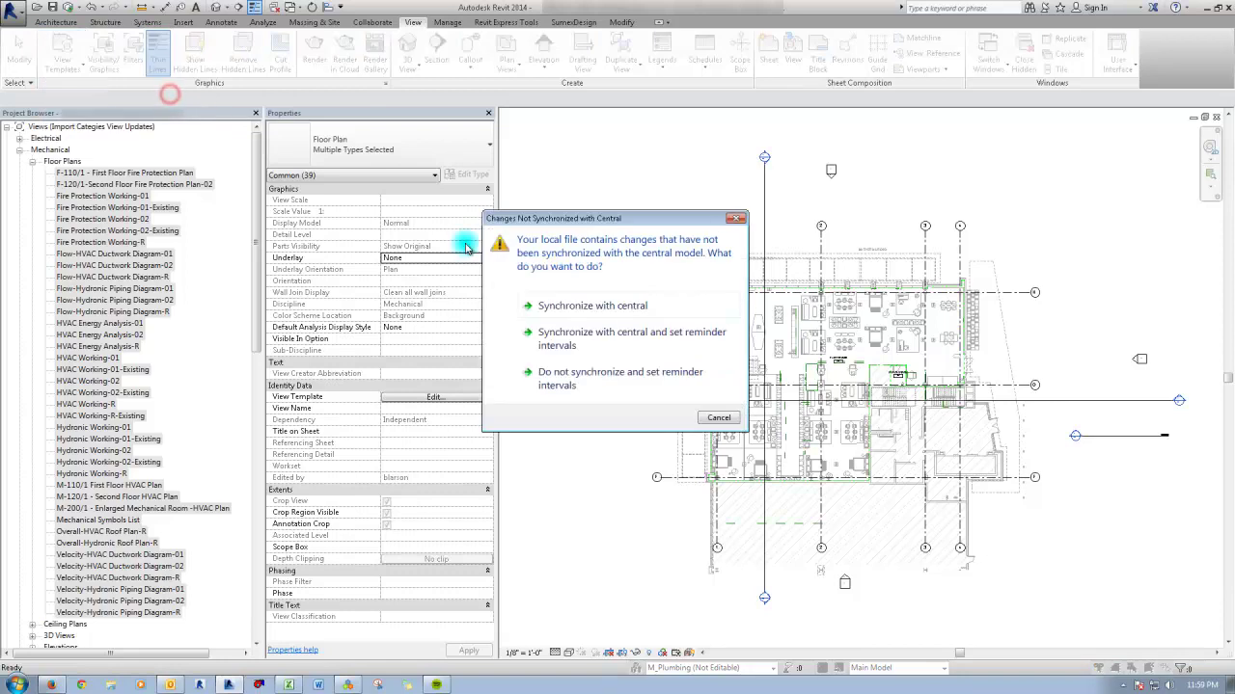
{"action": "left_click", "coordinate": [714, 414]}
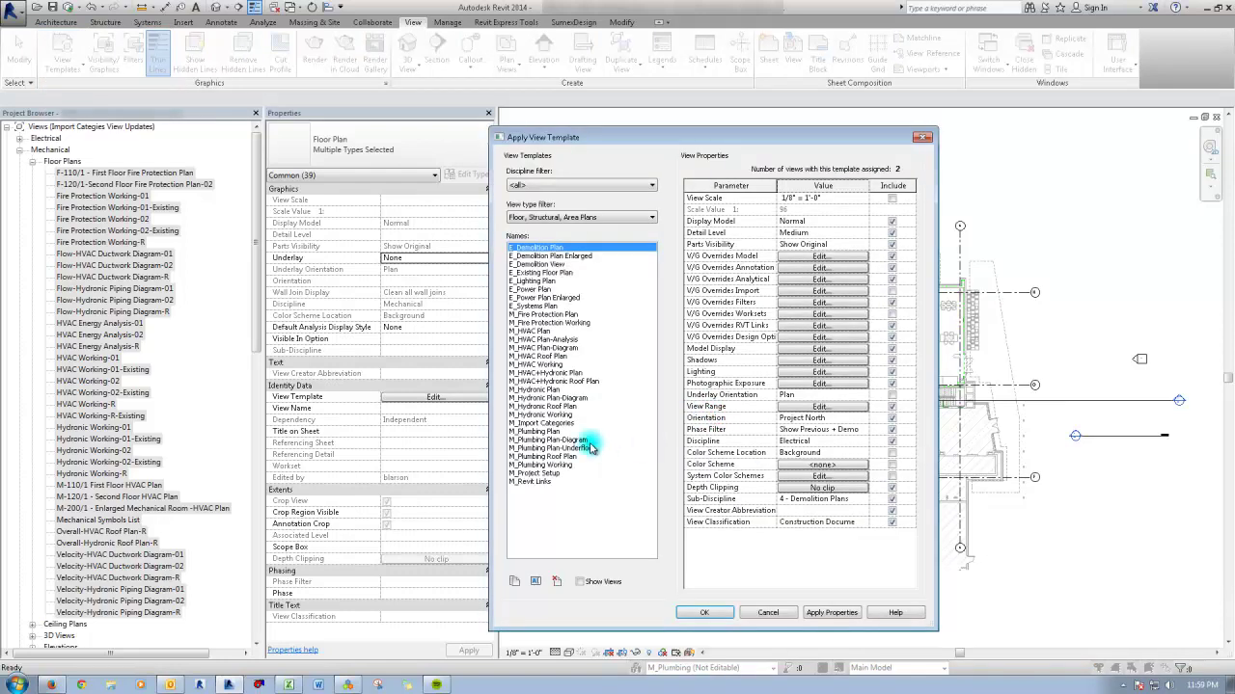
{"action": "left_click", "coordinate": [543, 423]}
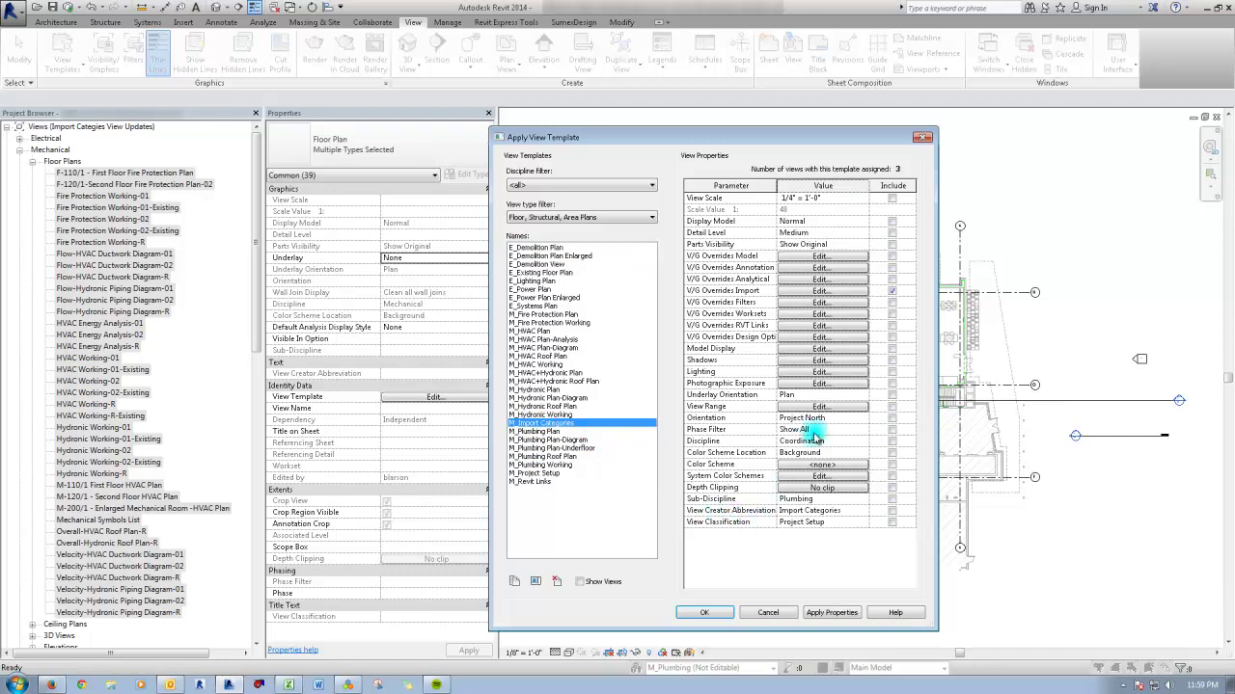
{"action": "left_click", "coordinate": [832, 613]}
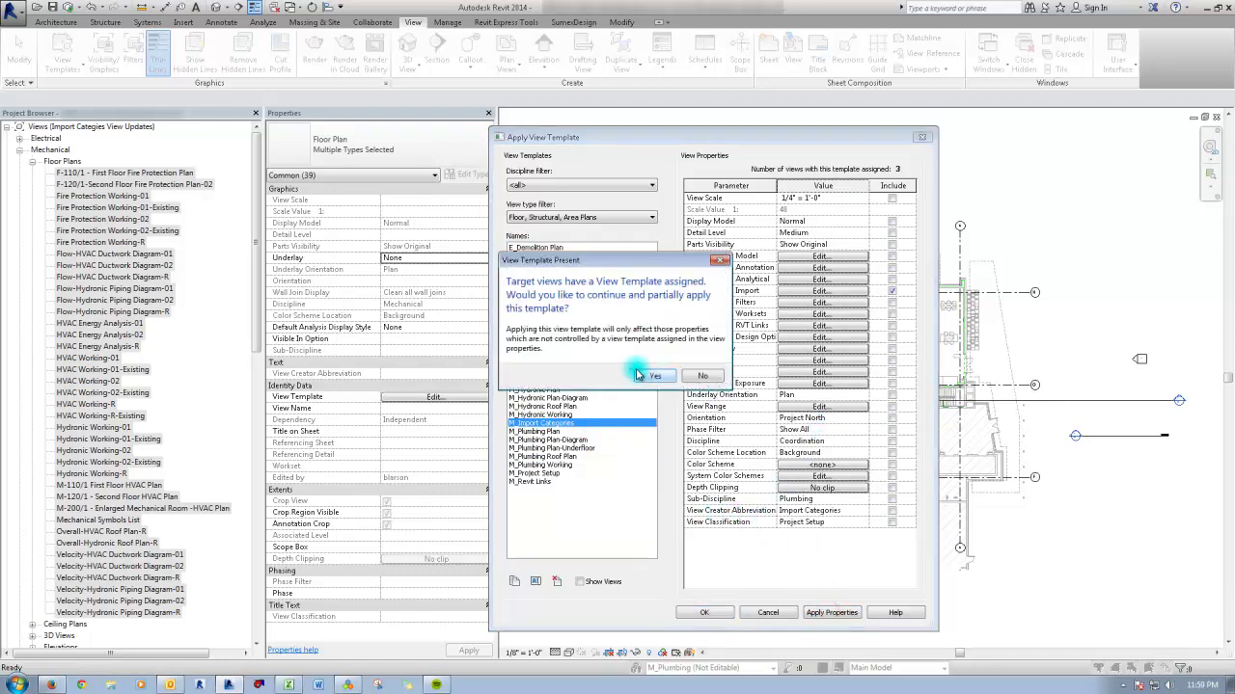
{"action": "left_click", "coordinate": [653, 377]}
{"action": "left_click", "coordinate": [702, 614]}
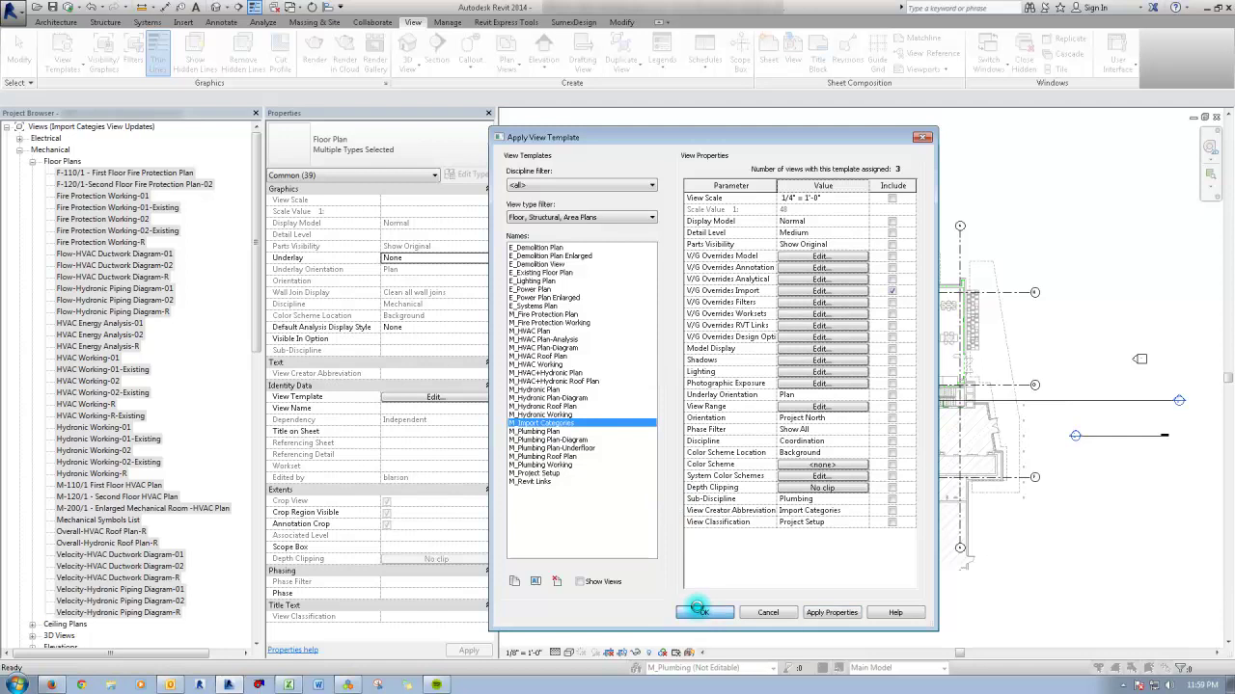
Step: Open the HVAC Working-01 floor plan to check its imported linework
{"action": "left_click", "coordinate": [652, 543]}
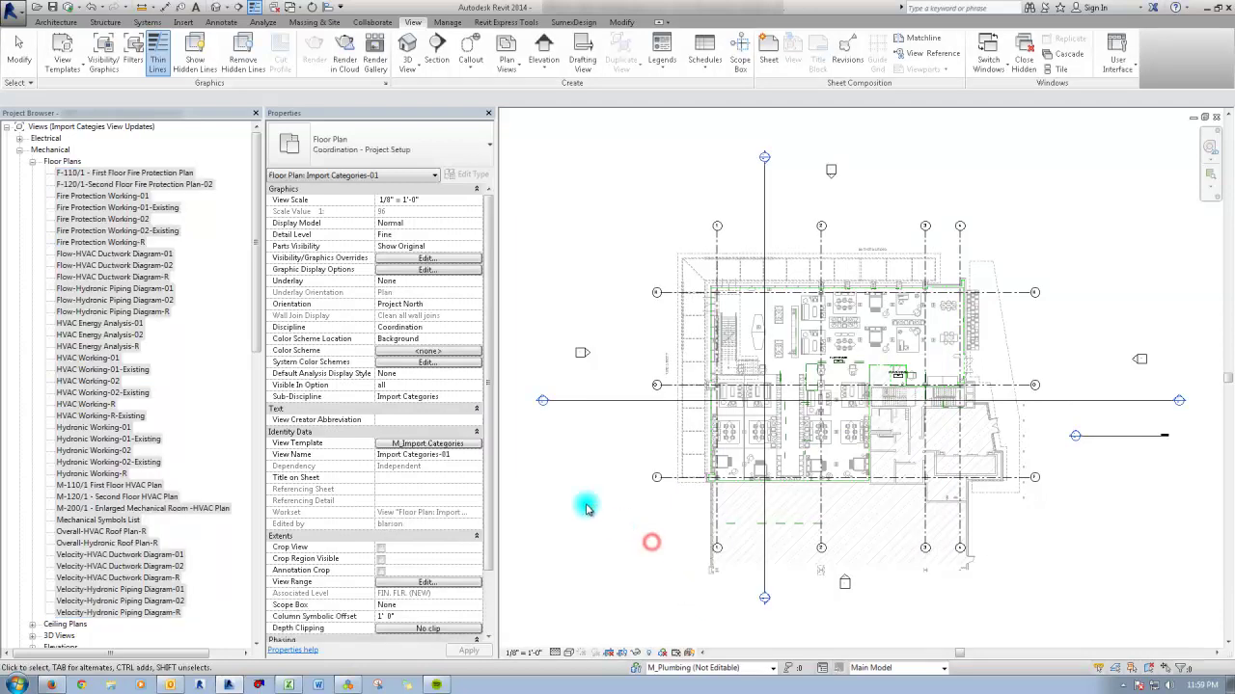
{"action": "left_click", "coordinate": [99, 359]}
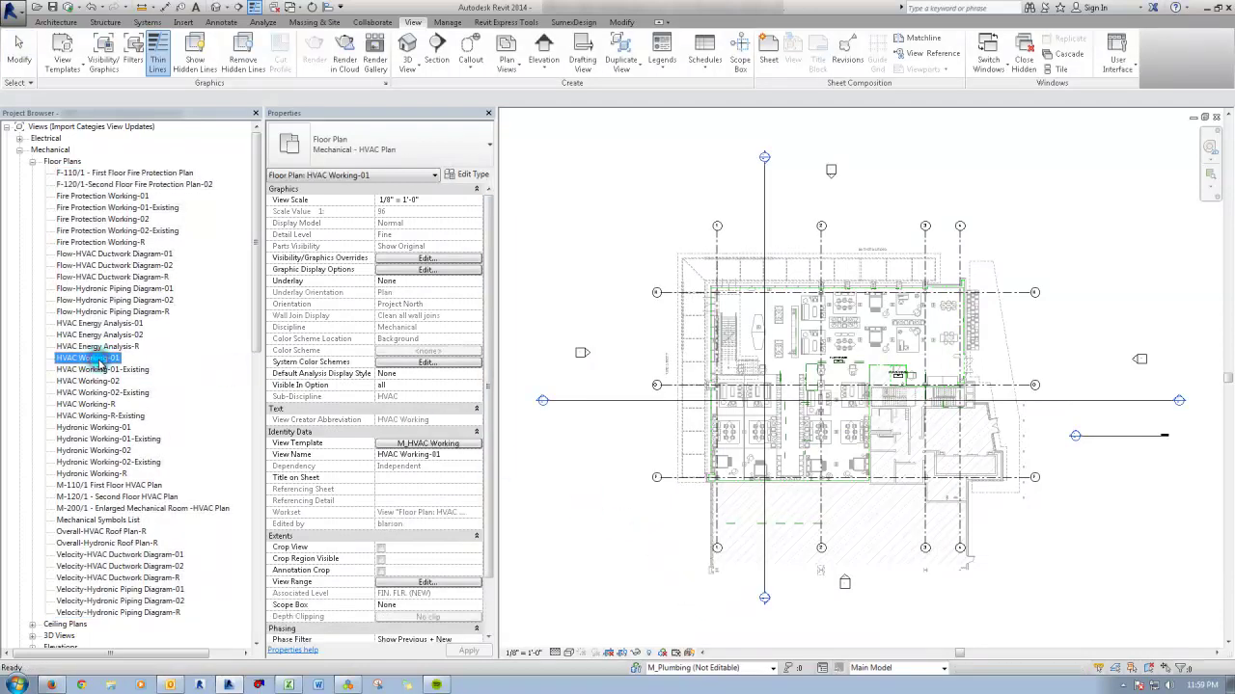
{"action": "double_click", "coordinate": [98, 359]}
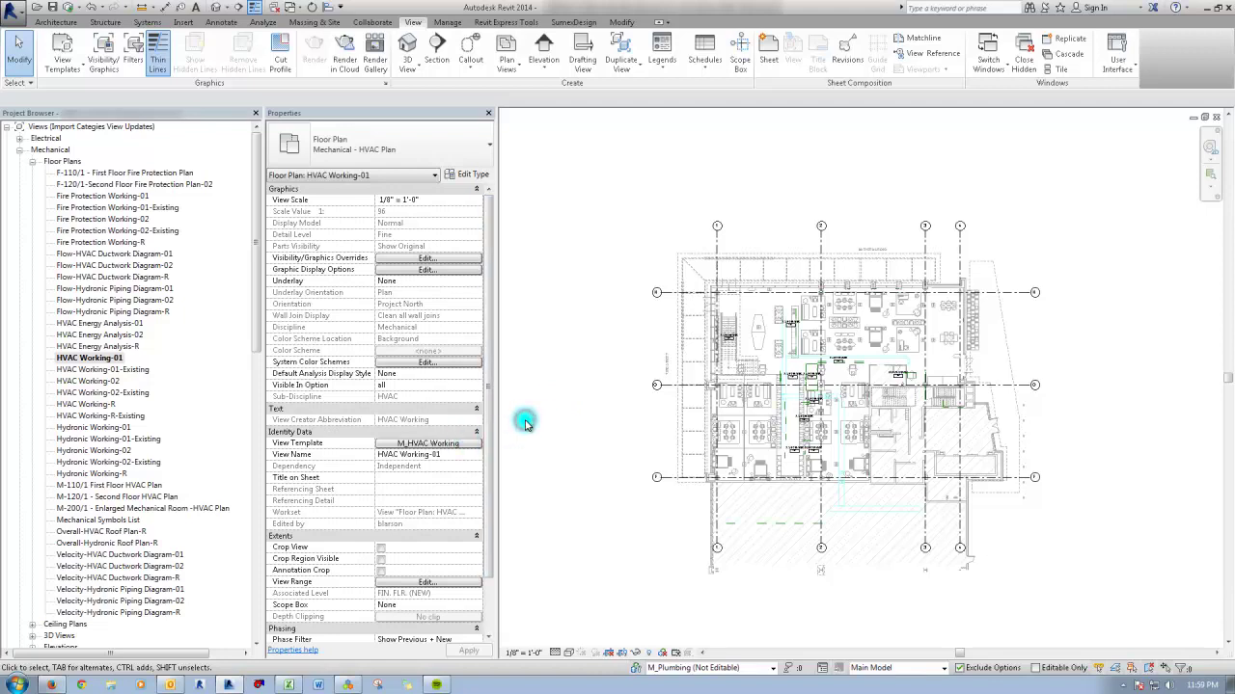
Step: In the M_Import Categories view template, turn the SP-CURB and SP-CURB-BACK layers of X-1410-PLAN_FIRST FLOOR.dwg back on
{"action": "left_click", "coordinate": [71, 72]}
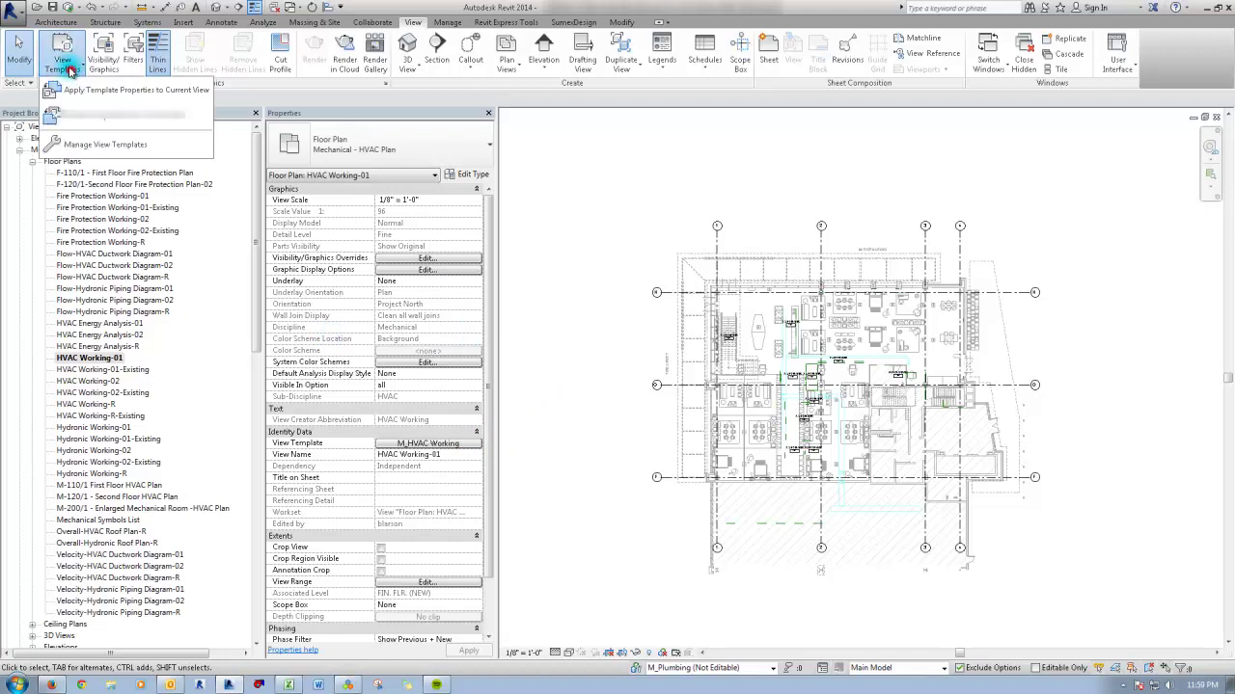
{"action": "left_click", "coordinate": [72, 144]}
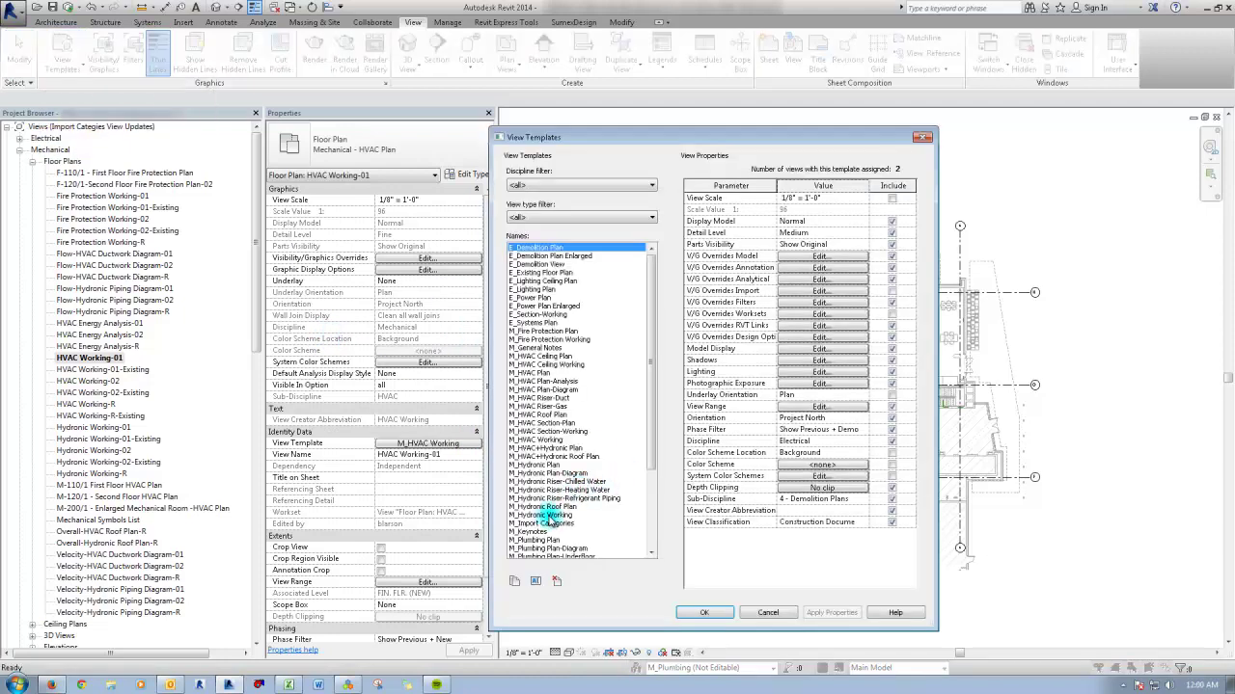
{"action": "left_click", "coordinate": [545, 523]}
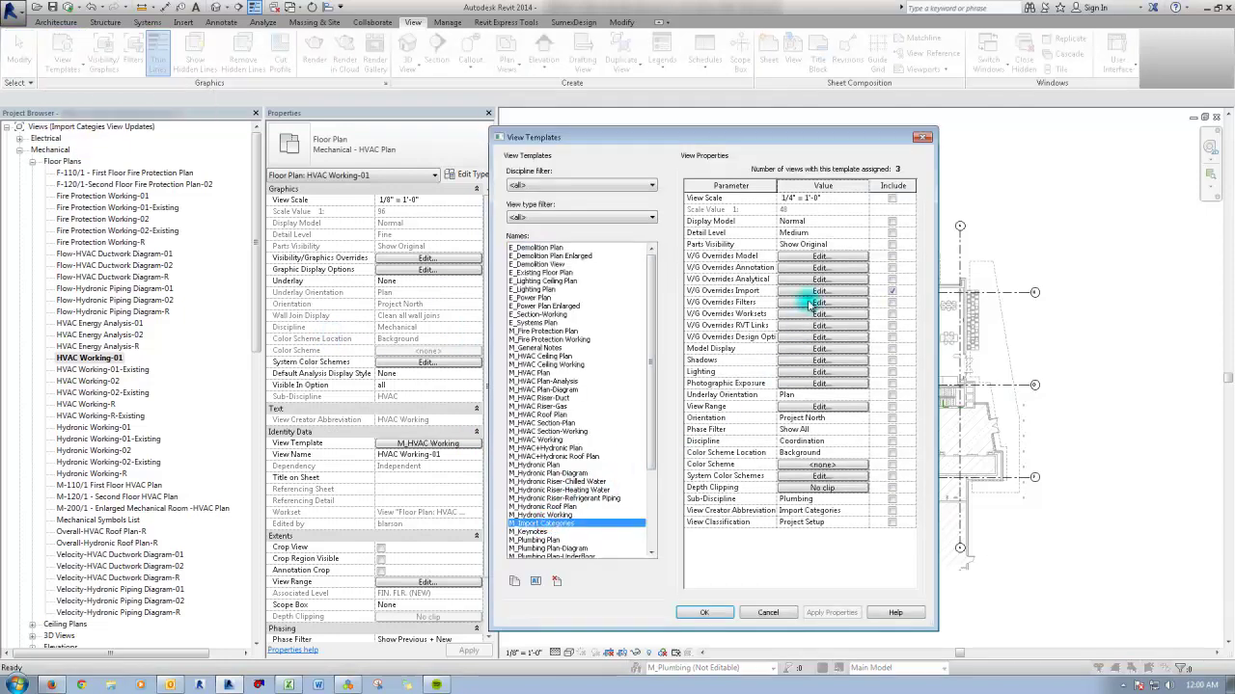
{"action": "left_click", "coordinate": [817, 290]}
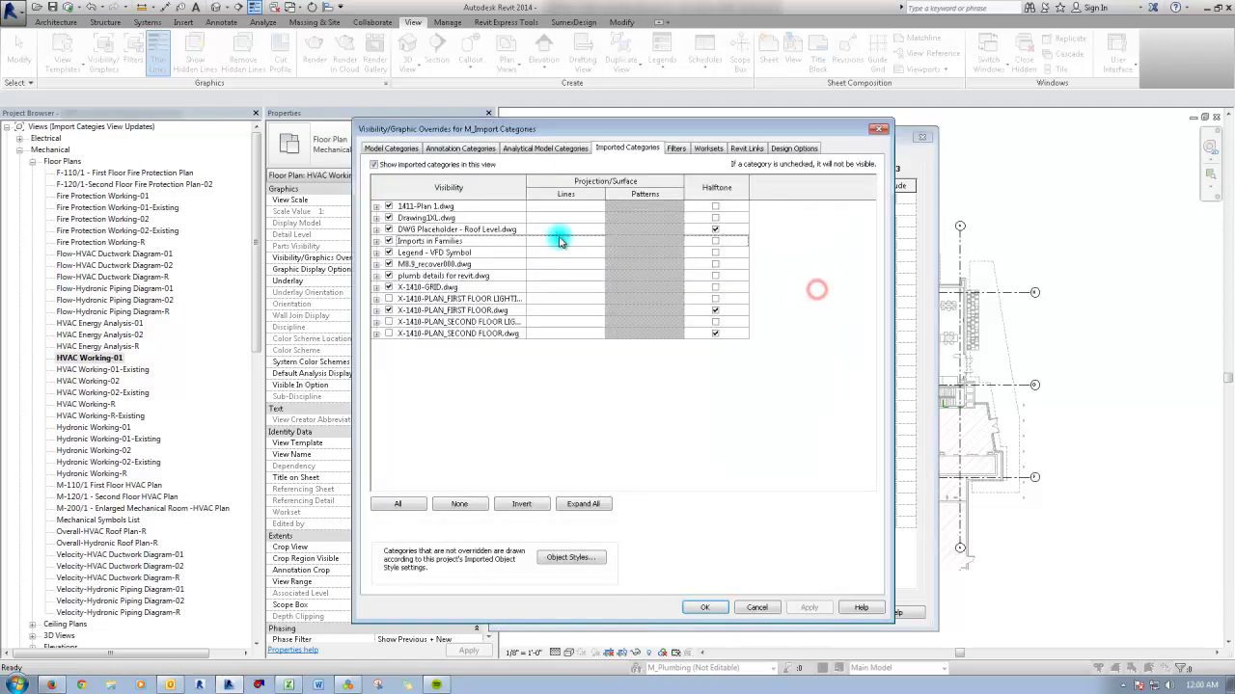
{"action": "left_click", "coordinate": [376, 311]}
{"action": "left_click_drag", "start_coordinate": [879, 267], "coordinate": [879, 475]}
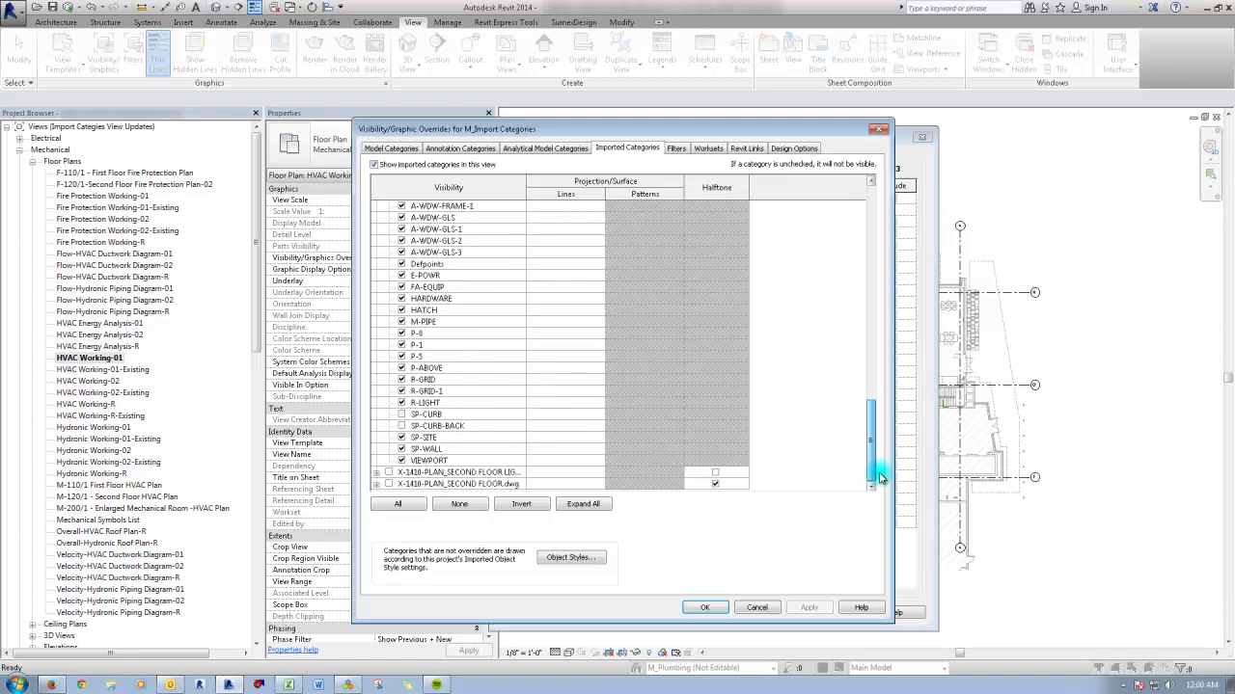
{"action": "left_click", "coordinate": [401, 413]}
{"action": "left_click", "coordinate": [401, 425]}
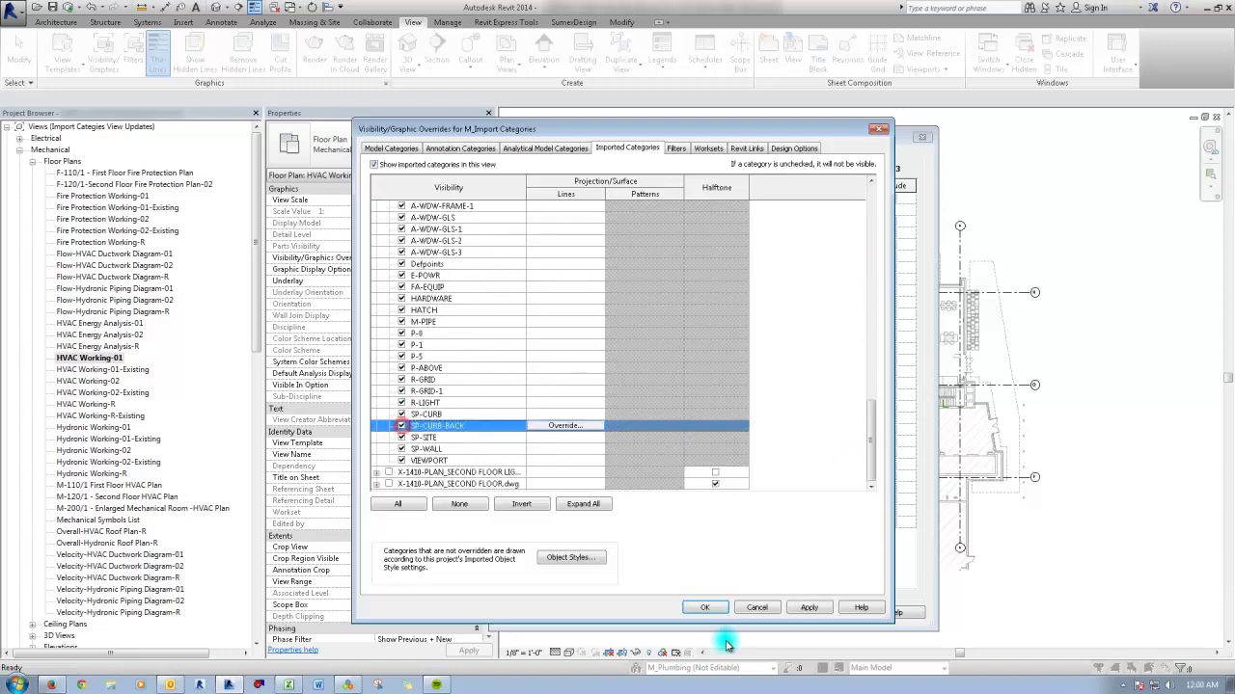
{"action": "left_click", "coordinate": [704, 608]}
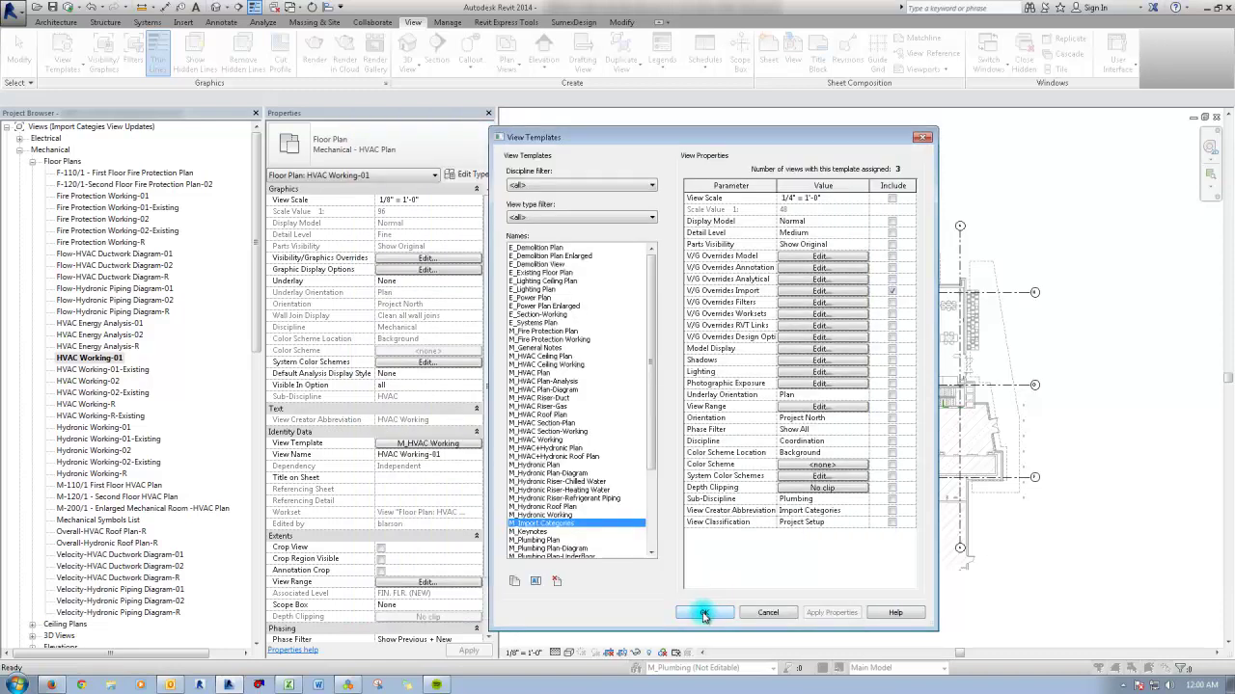
{"action": "left_click", "coordinate": [704, 613]}
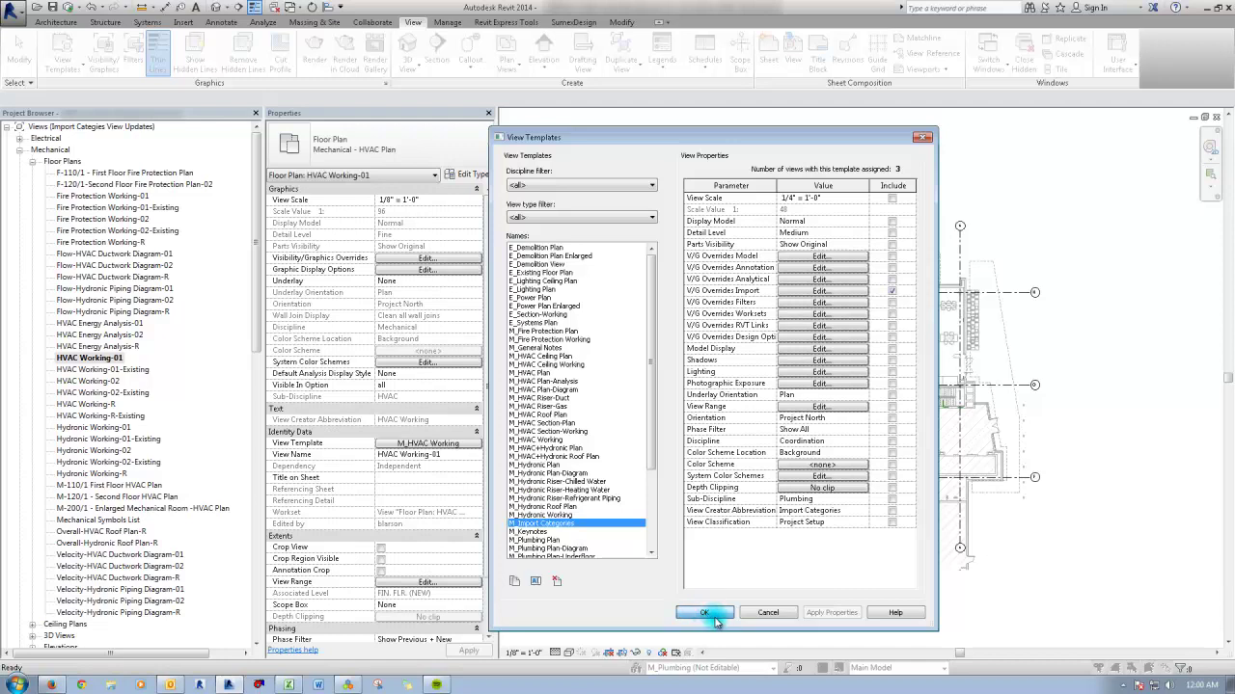
{"action": "left_click", "coordinate": [706, 613]}
Step: Apply the M_Import Categories template properties to all Mechanical floor plans from F-110/1 through Velocity-Hydronic Piping Diagram-R, accepting partial application
{"action": "left_click", "coordinate": [126, 173]}
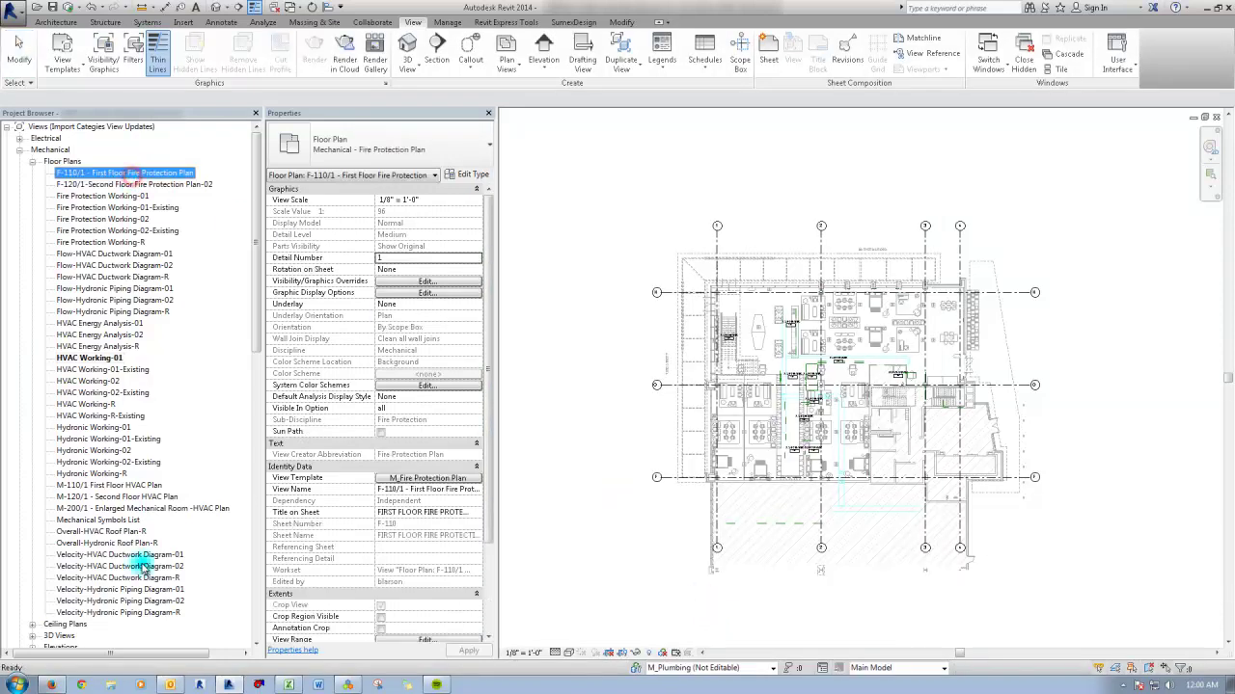
{"action": "left_click", "coordinate": [145, 613], "text": "shift"}
{"action": "left_click", "coordinate": [77, 68]}
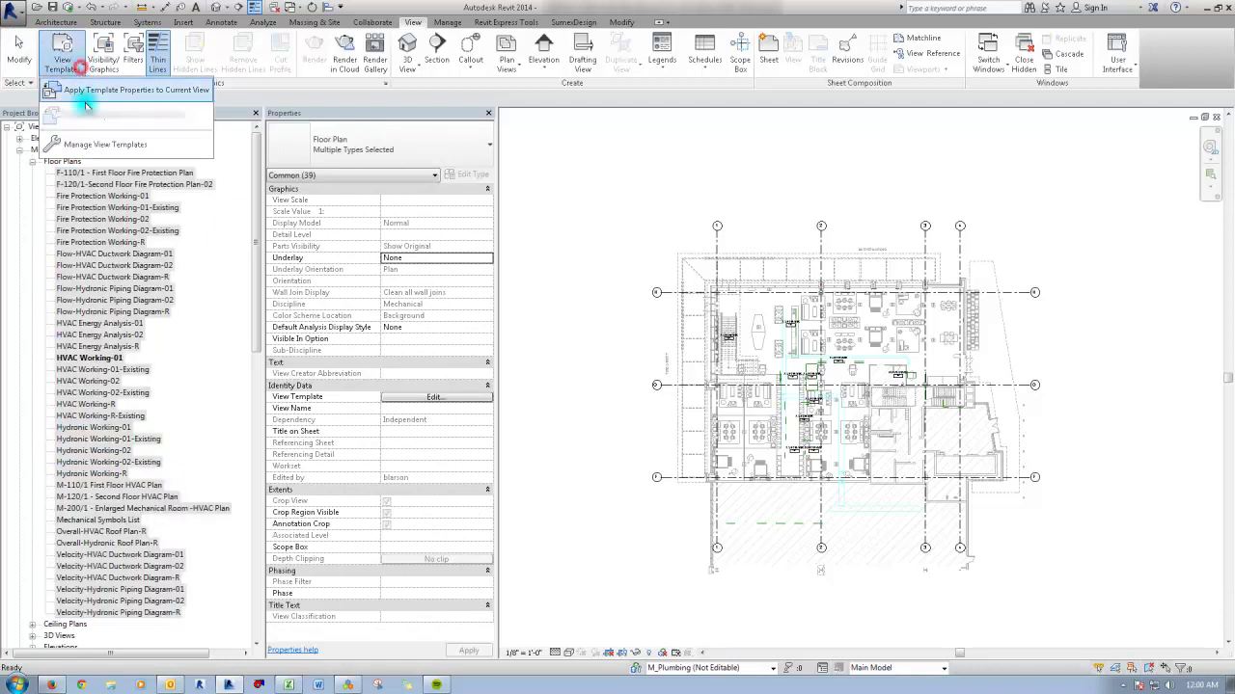
{"action": "left_click", "coordinate": [137, 93]}
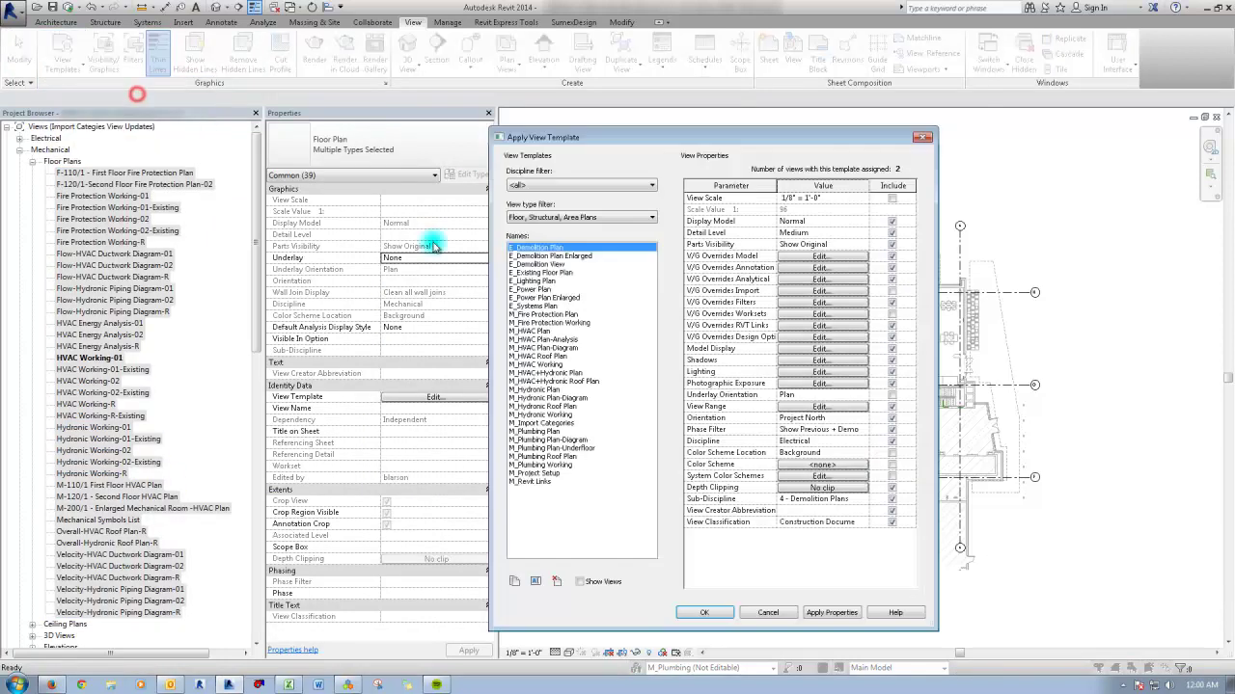
{"action": "left_click", "coordinate": [557, 422]}
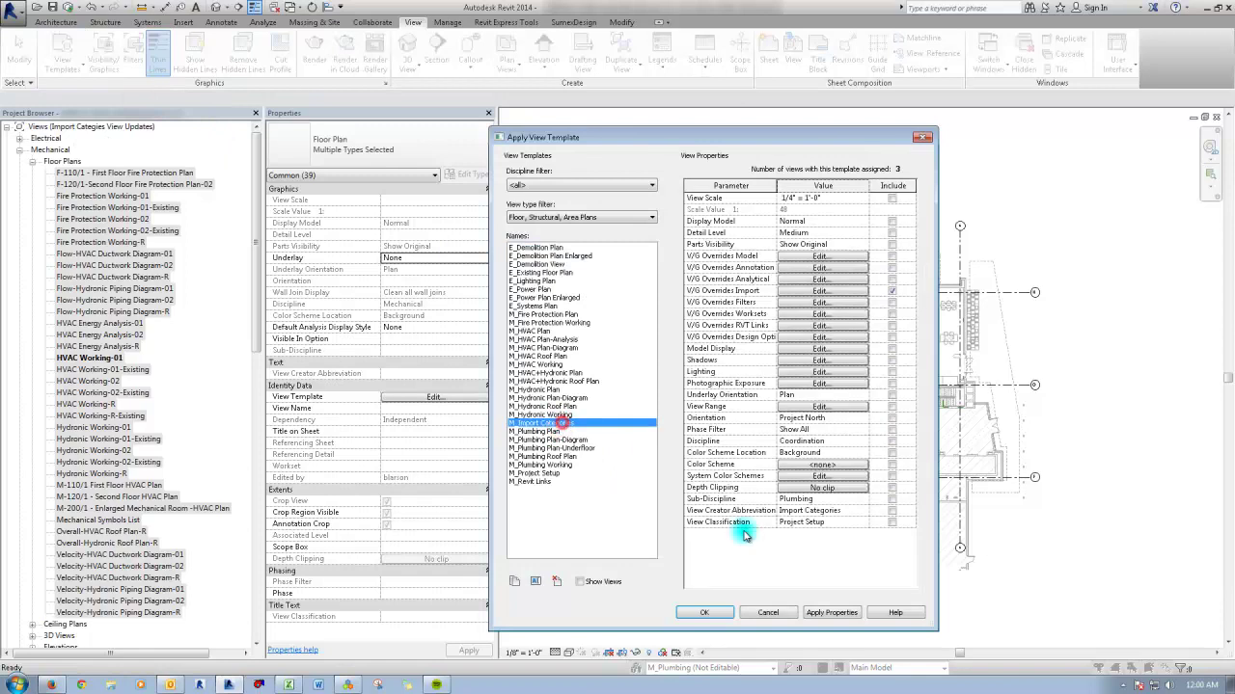
{"action": "left_click", "coordinate": [830, 612]}
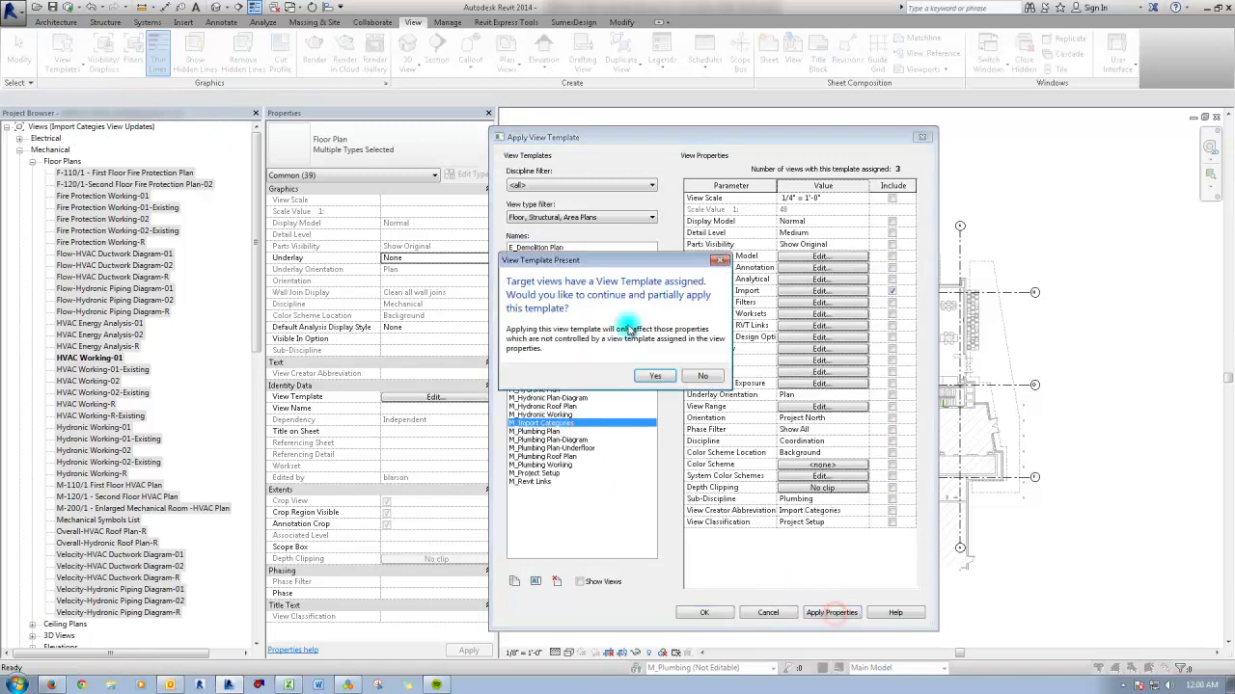
{"action": "left_click", "coordinate": [653, 375]}
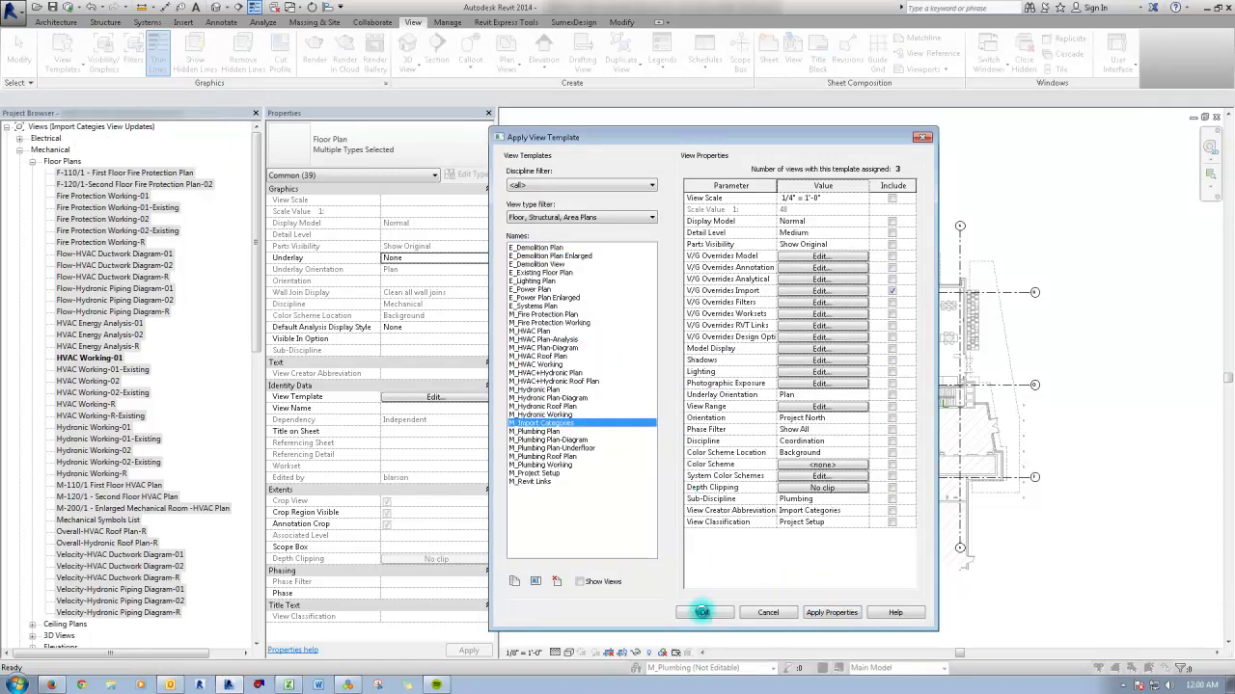
{"action": "left_click", "coordinate": [702, 613]}
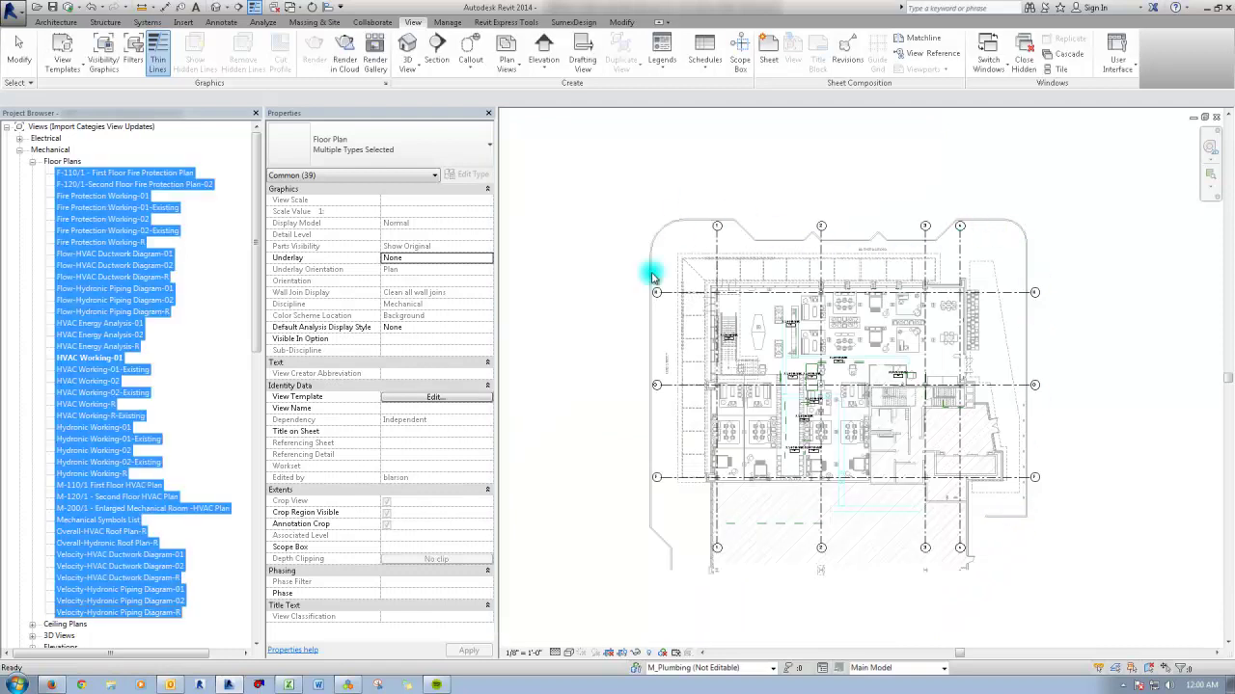
{"action": "left_click", "coordinate": [619, 494]}
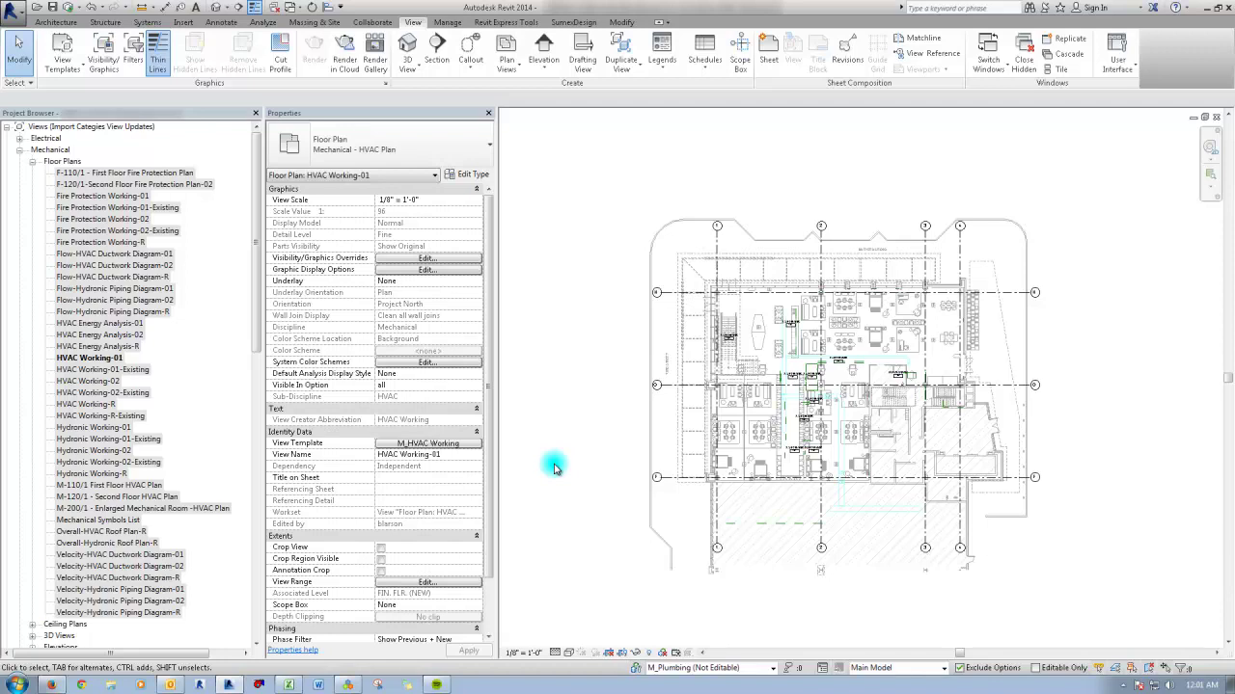
{"action": "left_click", "coordinate": [445, 529]}
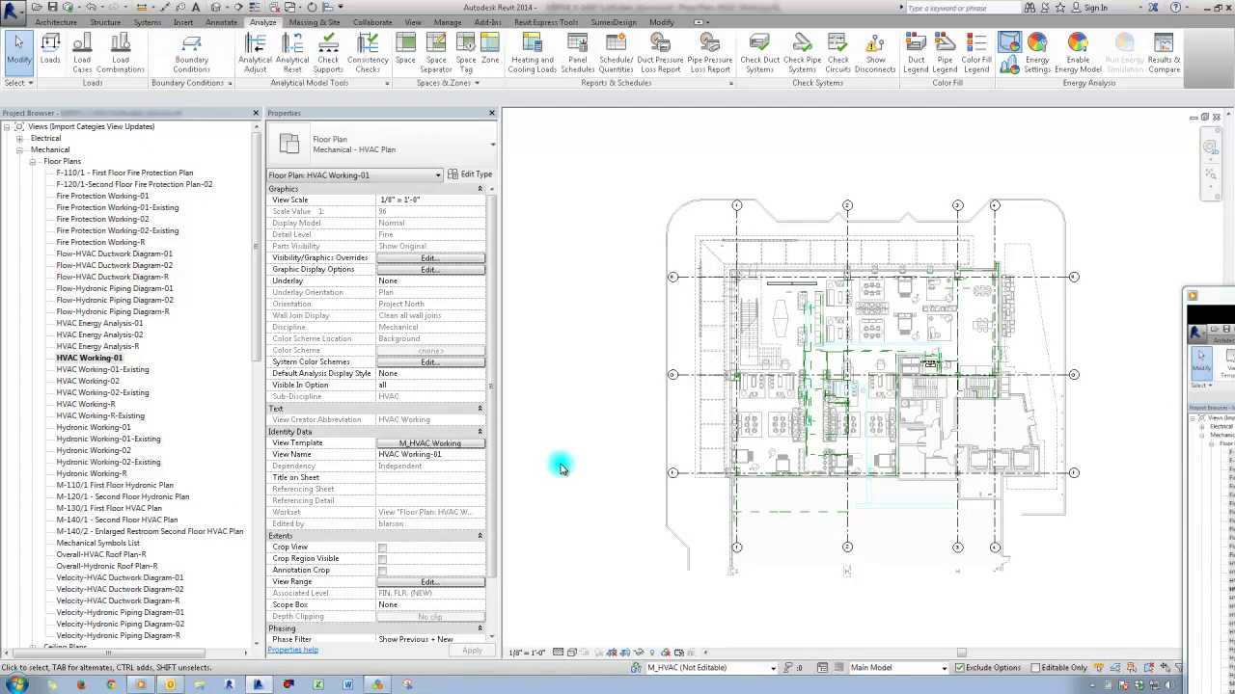
Step: Query the dashed outer line beside the west facade in the X-1410-PLAN_FIRST FLOOR.dwg import to identify its layer
{"action": "left_click", "coordinate": [665, 431]}
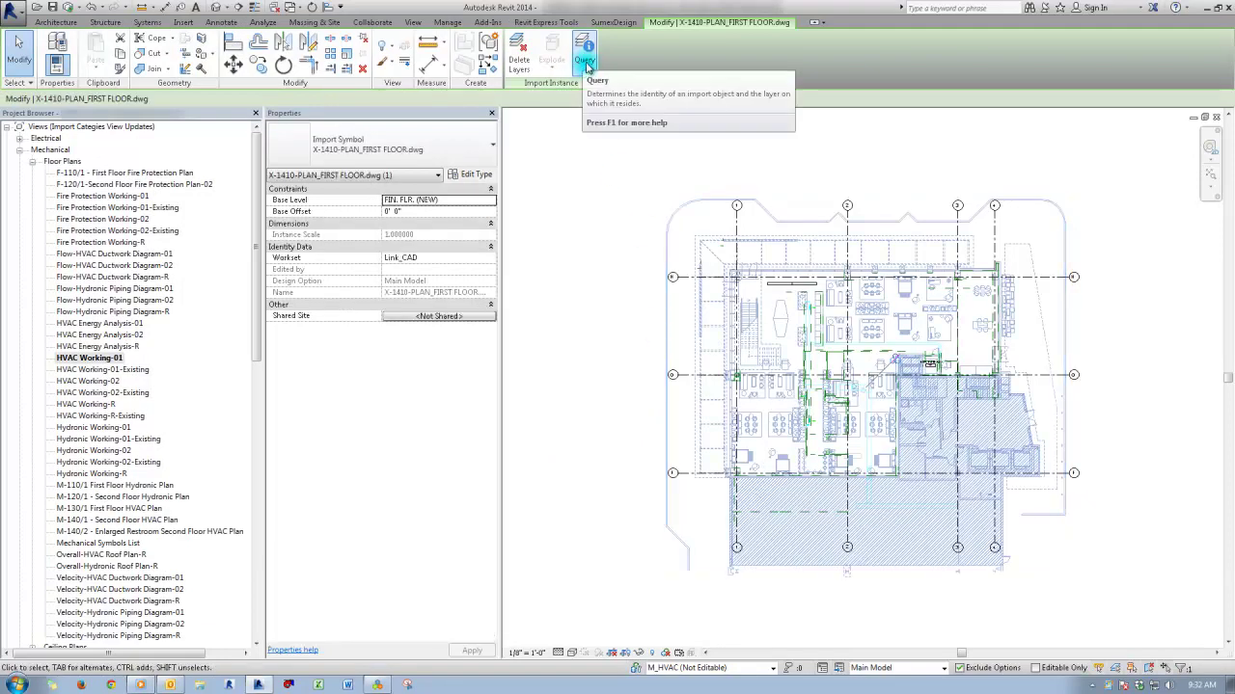
{"action": "left_click", "coordinate": [585, 64]}
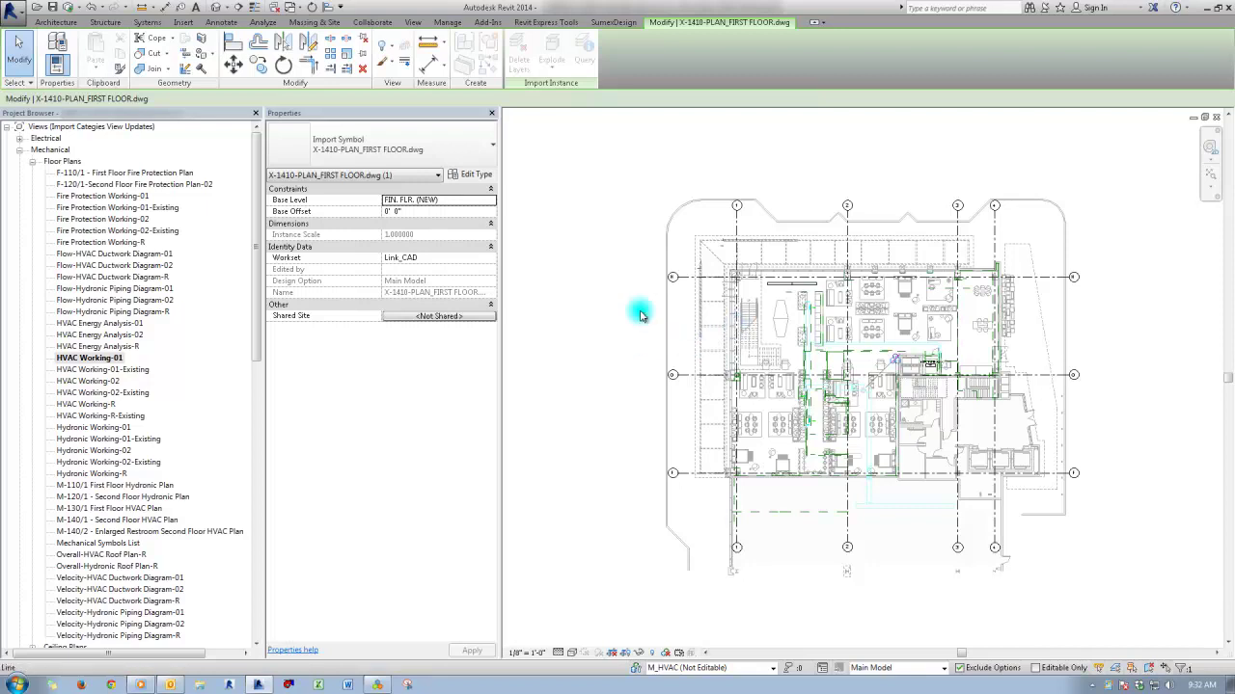
{"action": "scroll", "coordinate": [694, 366], "scroll_direction": "up", "scroll_amount": 2}
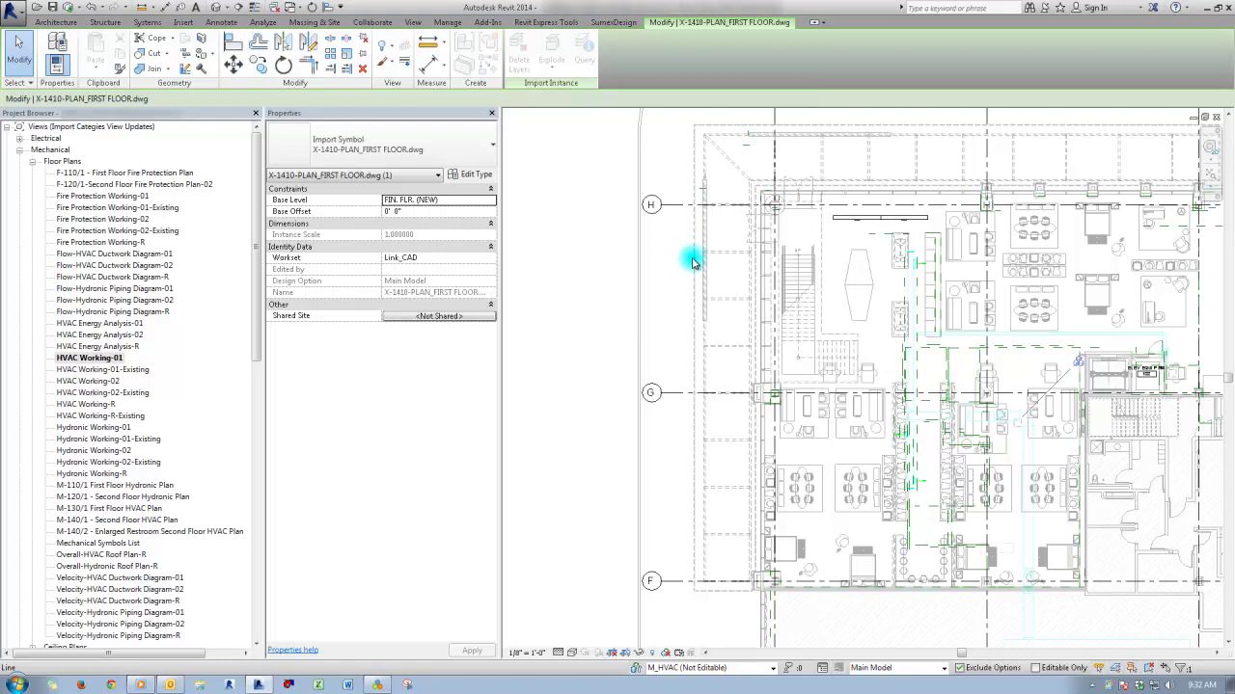
{"action": "left_click", "coordinate": [695, 267]}
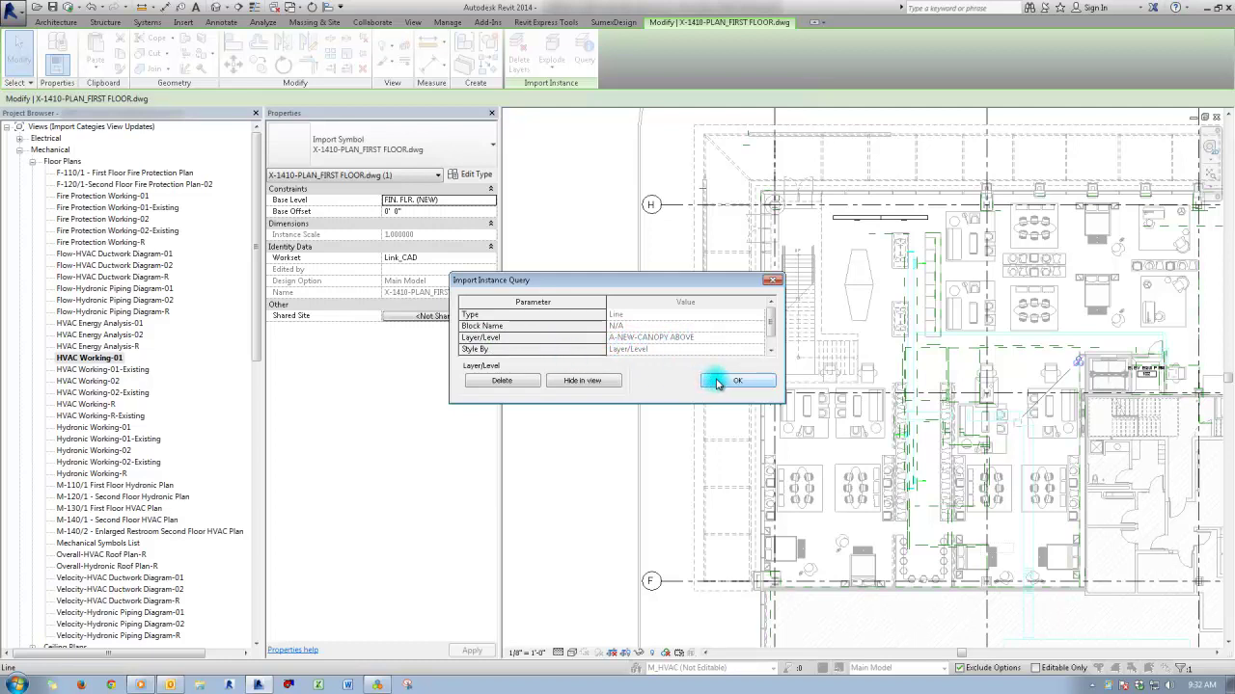
{"action": "left_click", "coordinate": [774, 283]}
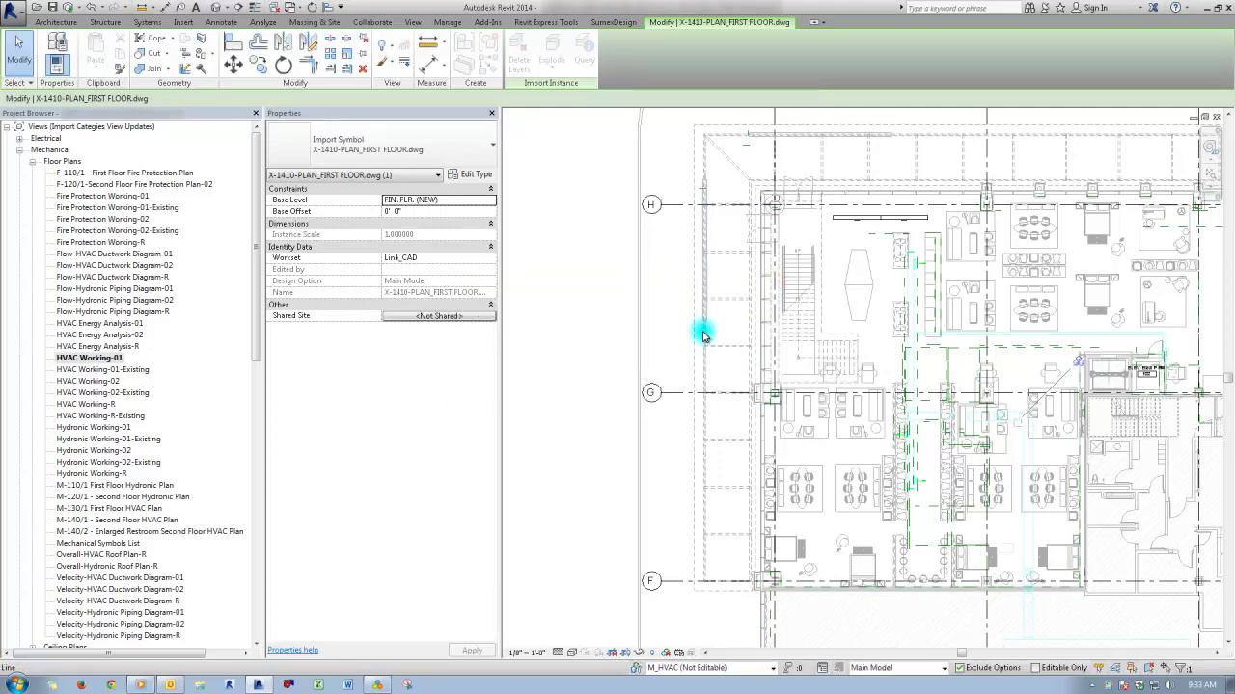